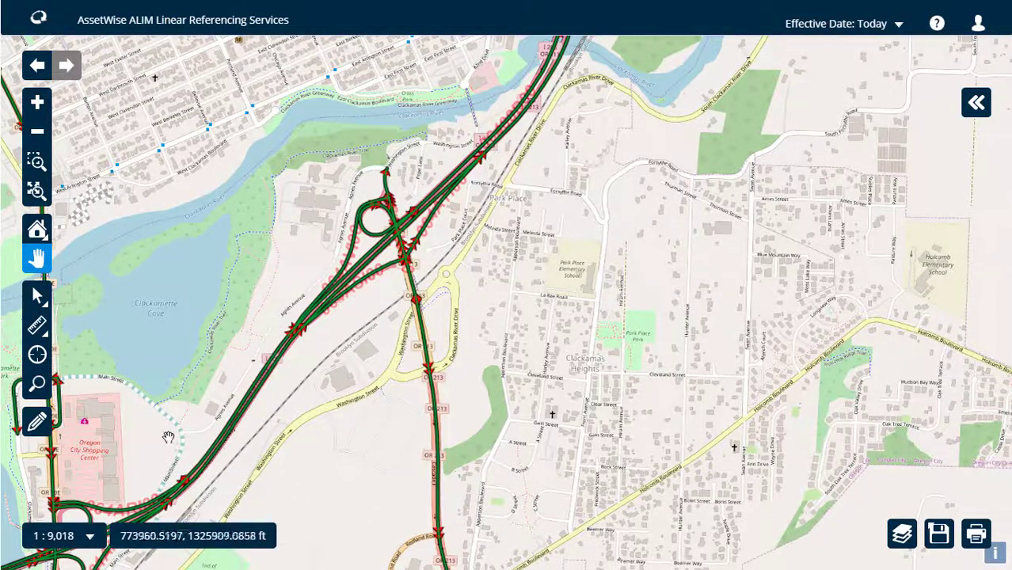
- Start an editing session on the SEGMENTS layer of the Road Network and activate the datum editing tool
{"action": "left_click", "coordinate": [41, 426]}
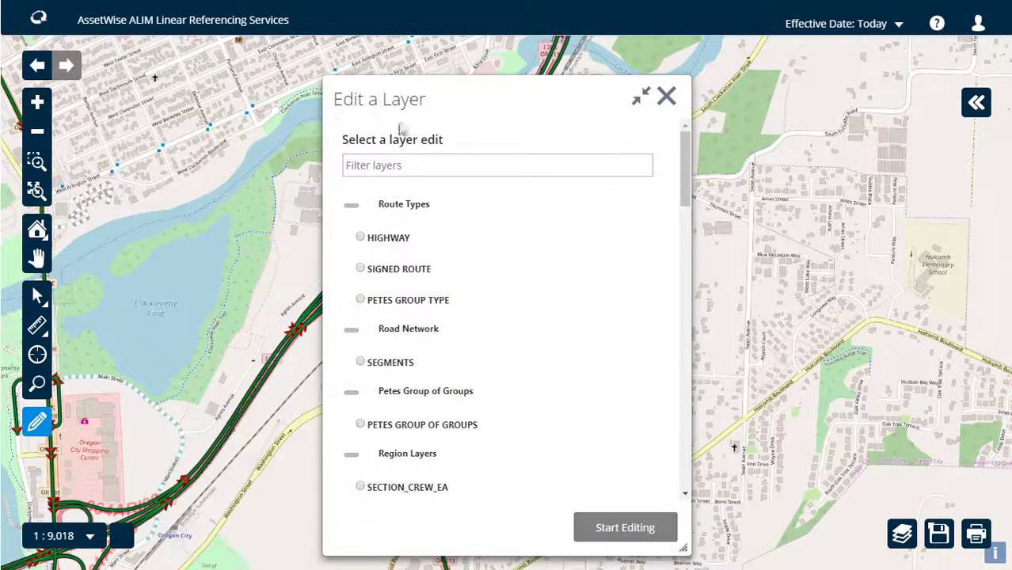
{"action": "left_click_drag", "start_coordinate": [686, 176], "coordinate": [709, 170]}
{"action": "left_click", "coordinate": [360, 363]}
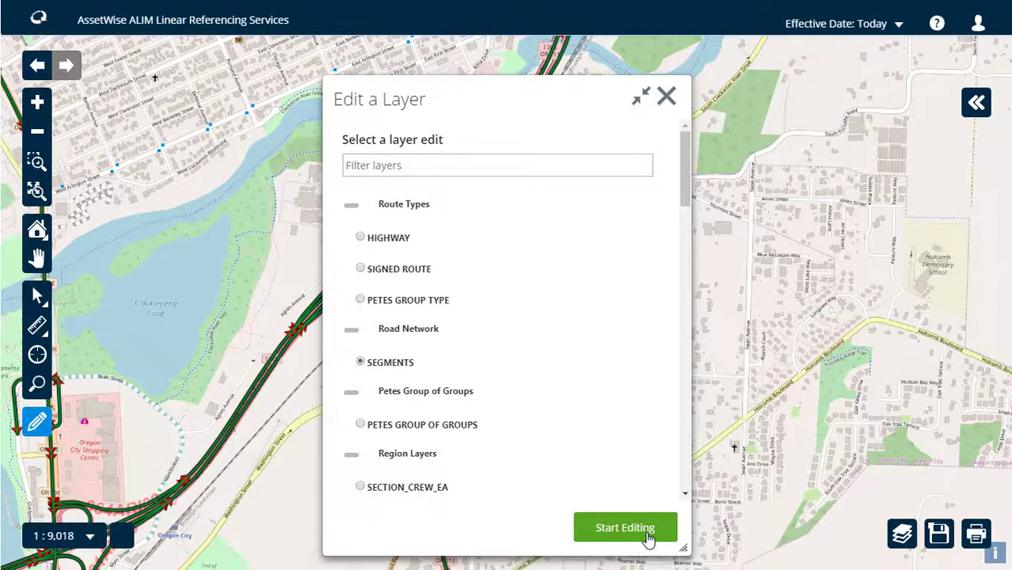
{"action": "left_click", "coordinate": [625, 528]}
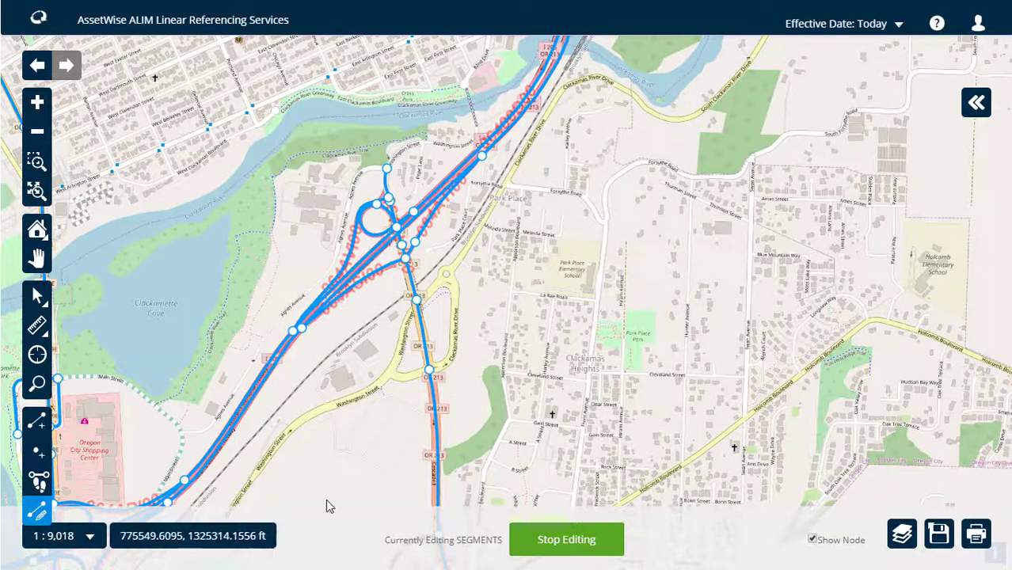
{"action": "left_click", "coordinate": [40, 513]}
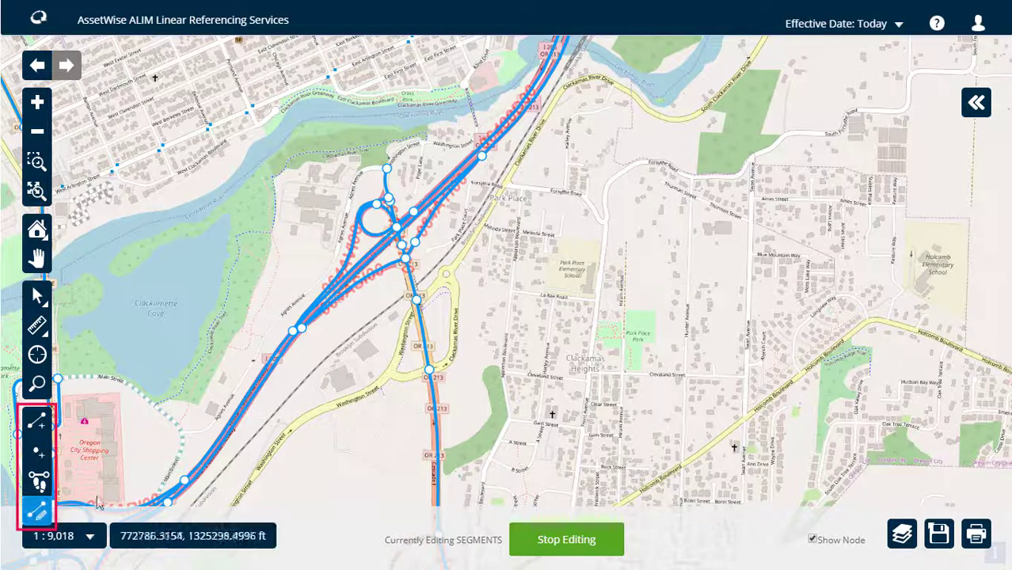
- Open the attributes of the OR 213 segment beside Washington Street, examine the Reason for Change and GIS Source options, and close without saving
{"action": "left_click", "coordinate": [425, 346]}
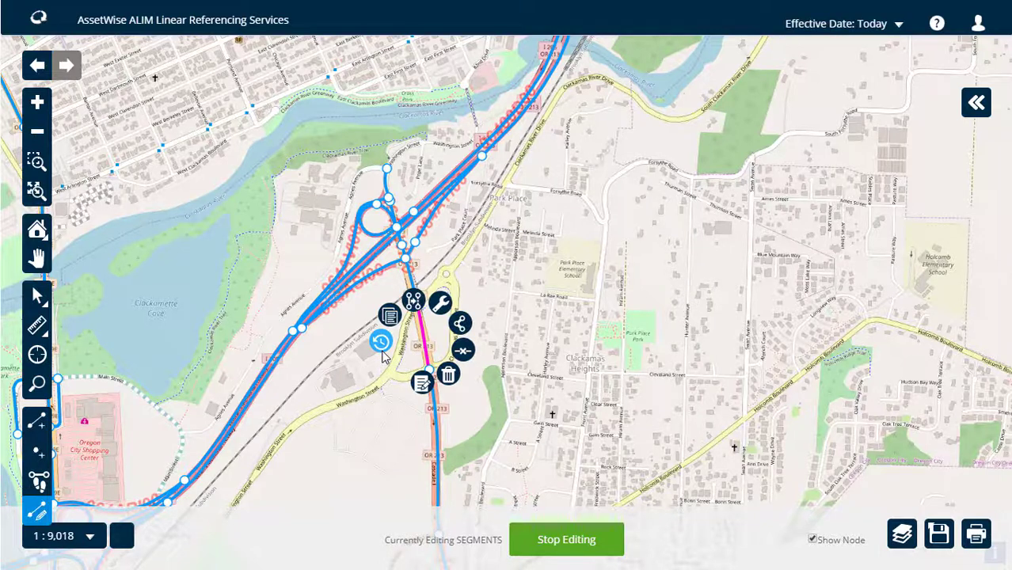
{"action": "left_click", "coordinate": [423, 384]}
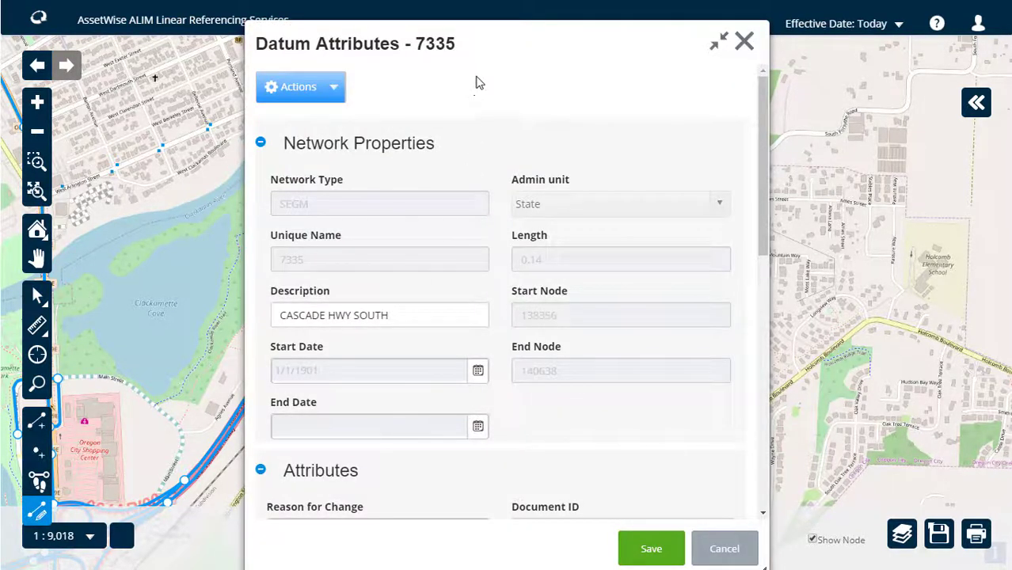
{"action": "left_click_drag", "start_coordinate": [485, 40], "coordinate": [684, 102]}
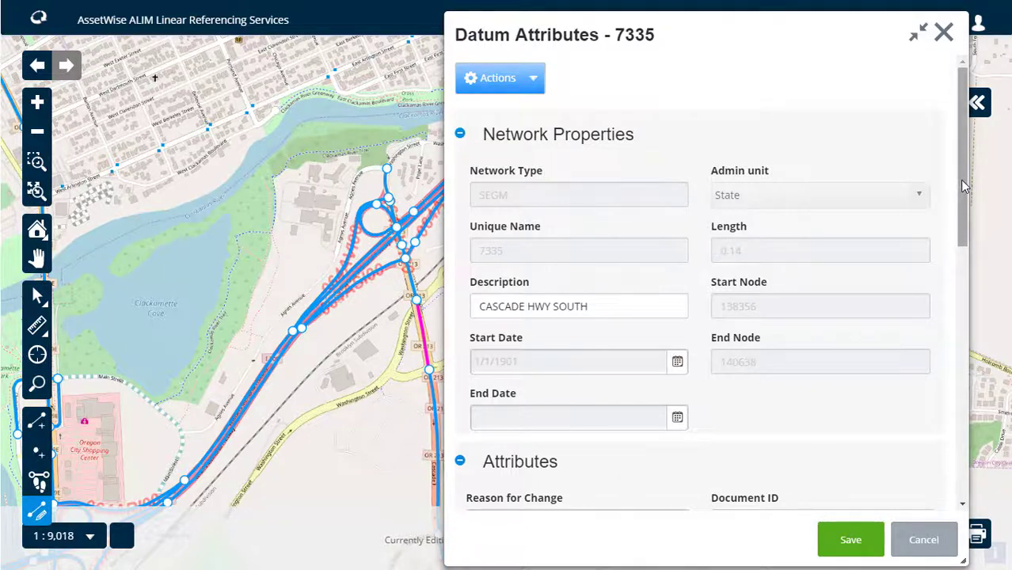
{"action": "left_click_drag", "start_coordinate": [959, 183], "coordinate": [952, 248]}
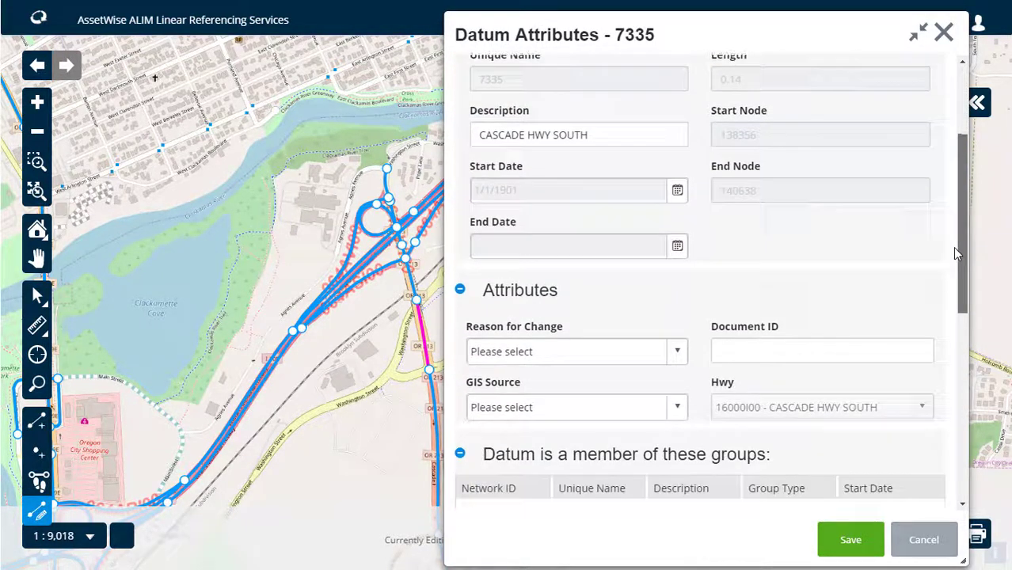
{"action": "left_click", "coordinate": [677, 353]}
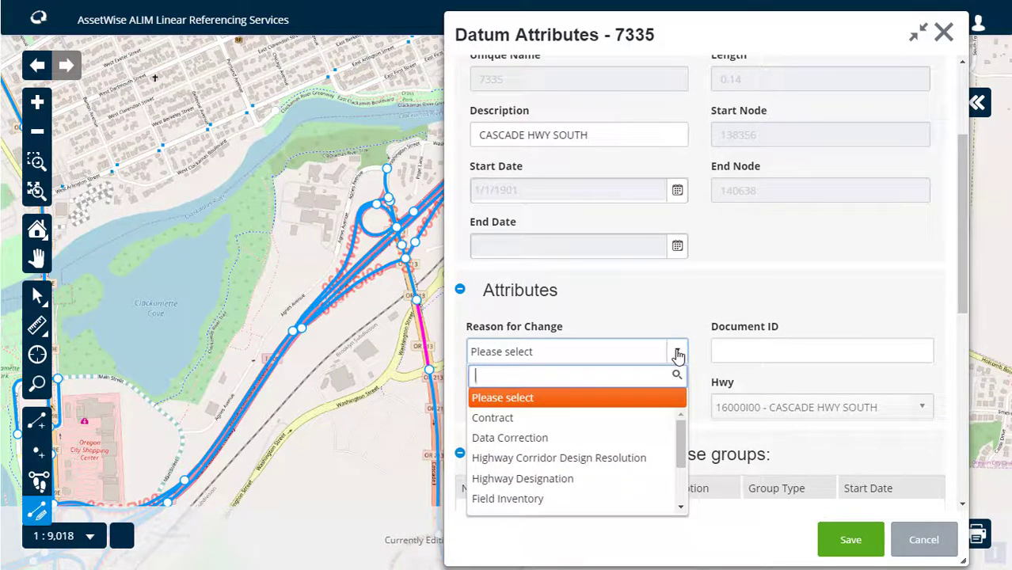
{"action": "left_click", "coordinate": [677, 353]}
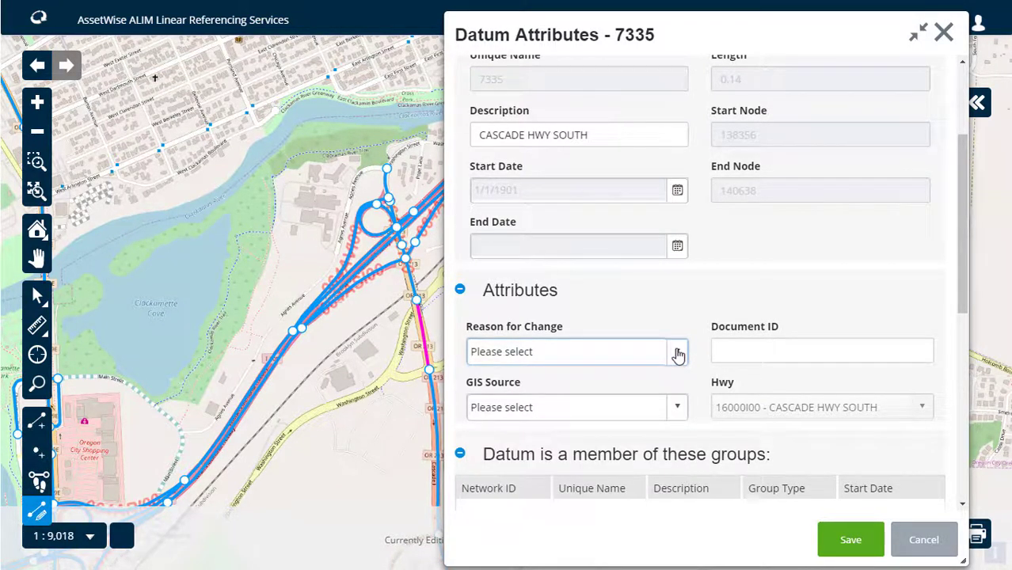
{"action": "left_click", "coordinate": [677, 410]}
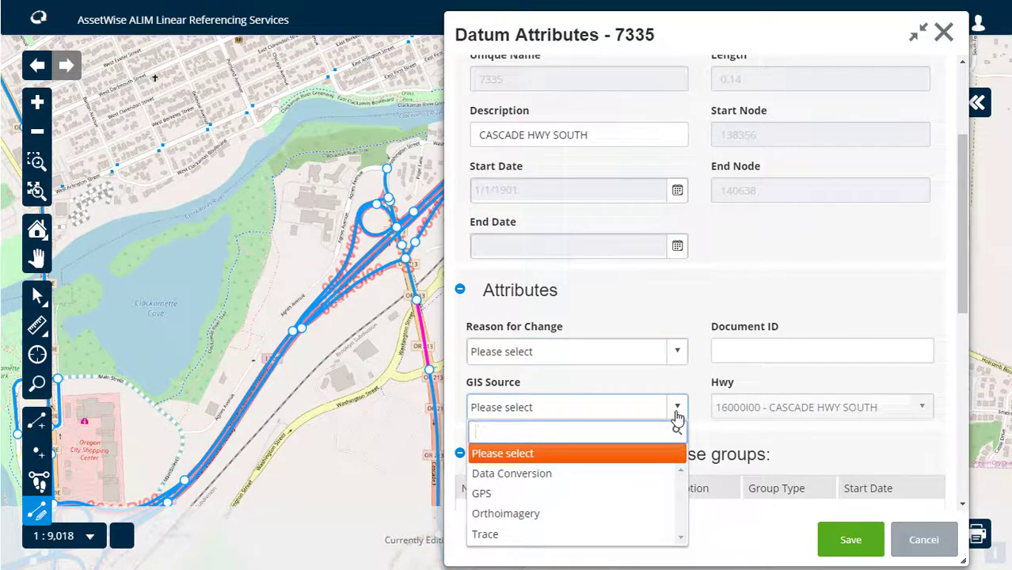
{"action": "left_click", "coordinate": [677, 412]}
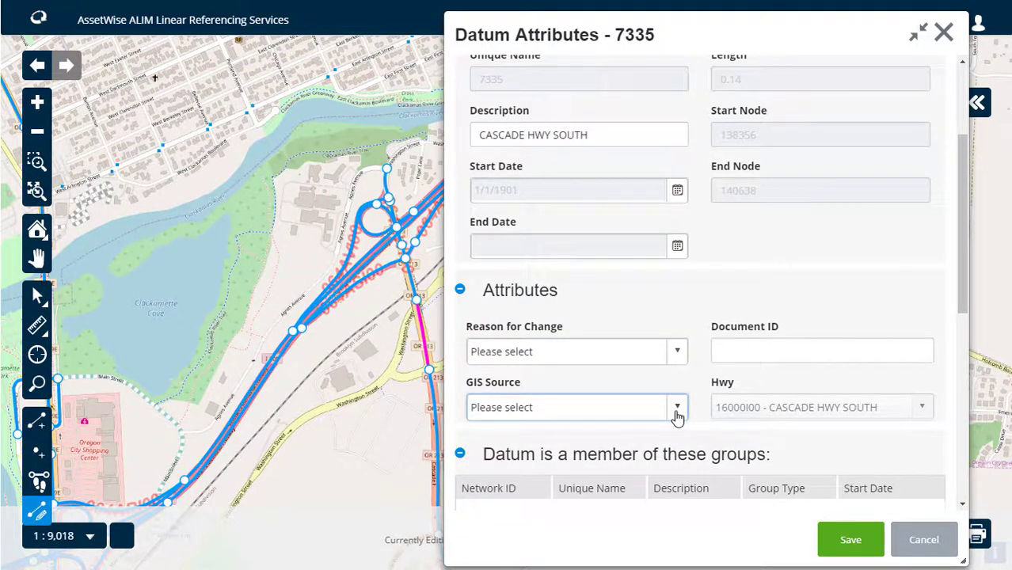
{"action": "left_click", "coordinate": [923, 540]}
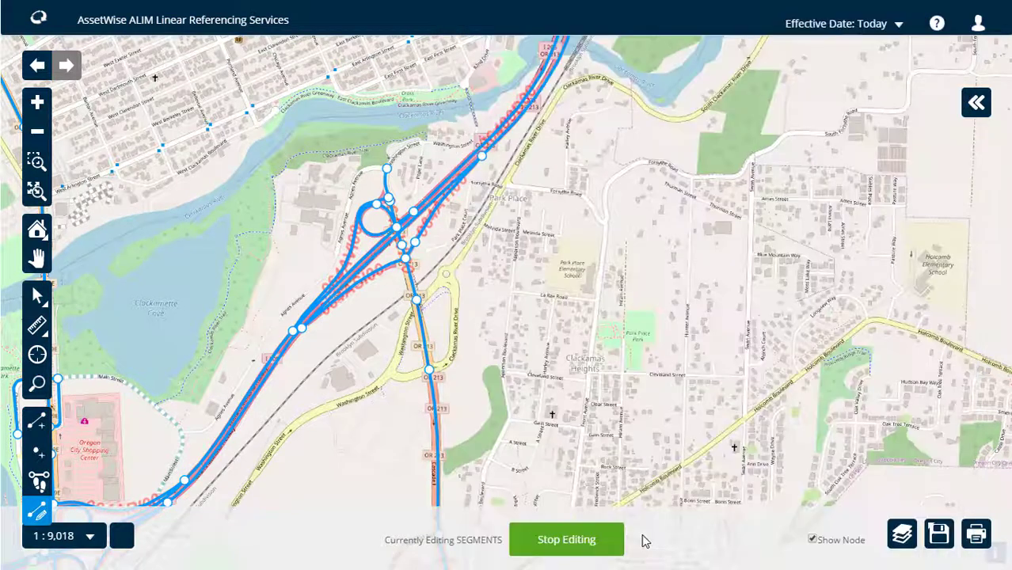
- Pick a split point on the same OR 213 segment, review the Split at Measure settings, and close them without splitting
{"action": "left_click", "coordinate": [425, 343]}
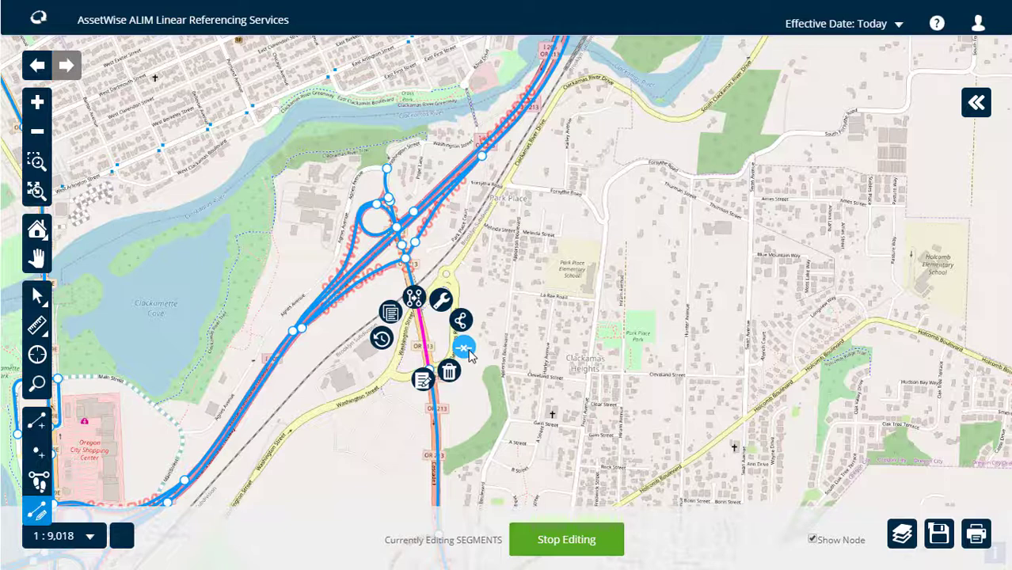
{"action": "left_click", "coordinate": [466, 350]}
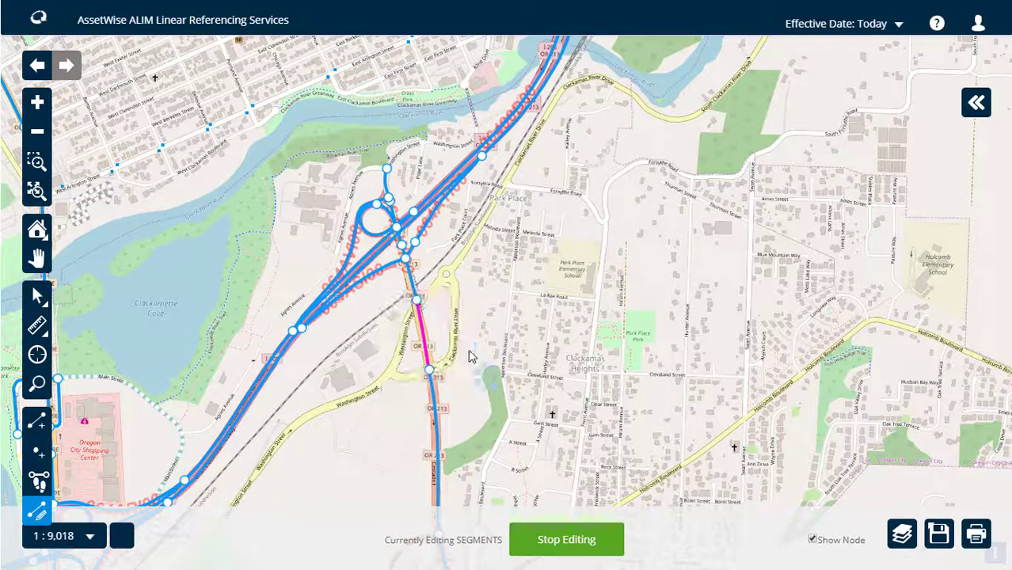
{"action": "left_click", "coordinate": [429, 349]}
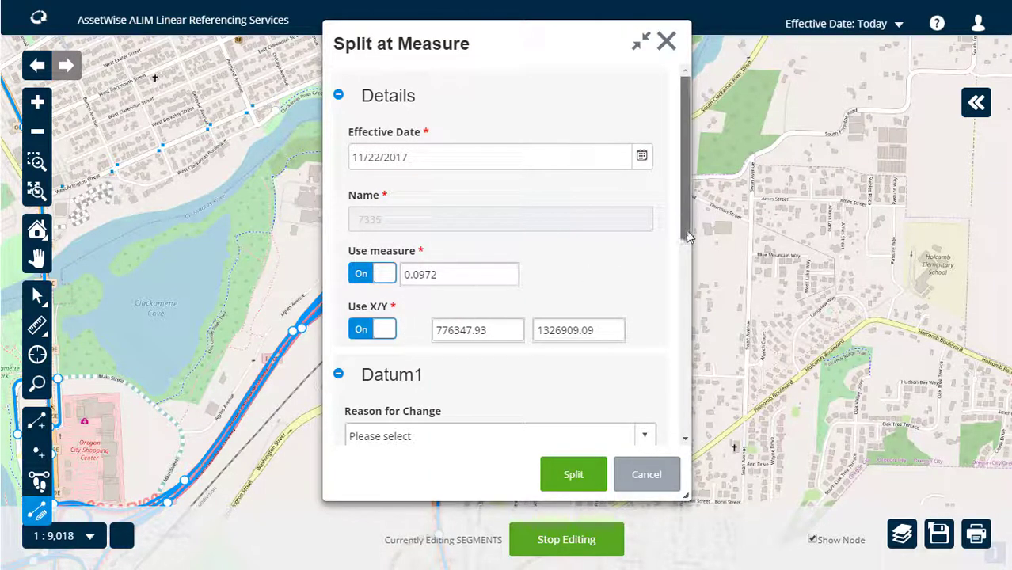
{"action": "mouse_move", "coordinate": [686, 234]}
{"action": "left_mouse_down"}
{"action": "mouse_move", "coordinate": [691, 446]}
{"action": "mouse_move", "coordinate": [697, 230]}
{"action": "left_mouse_up"}
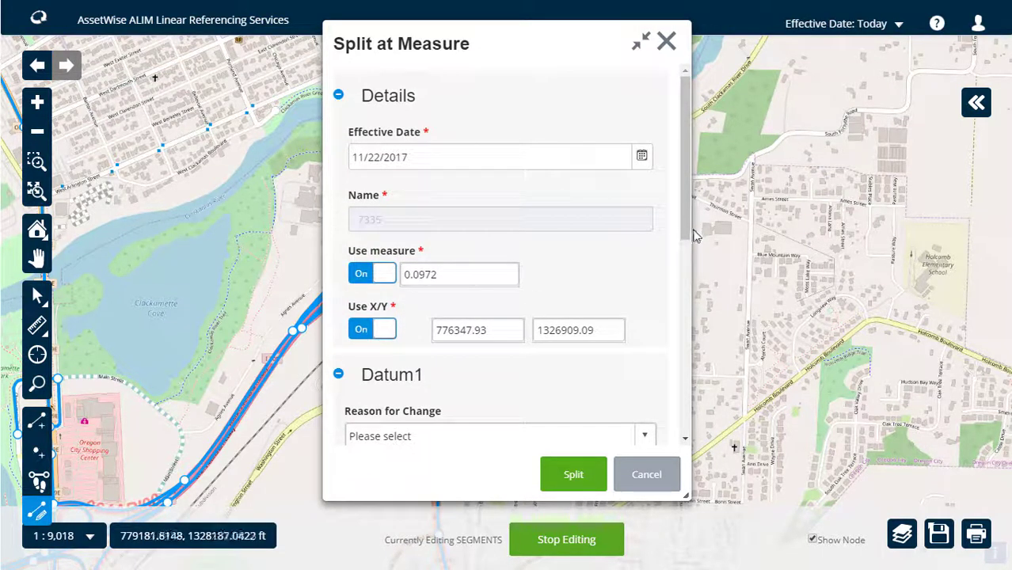
{"action": "left_click", "coordinate": [645, 474]}
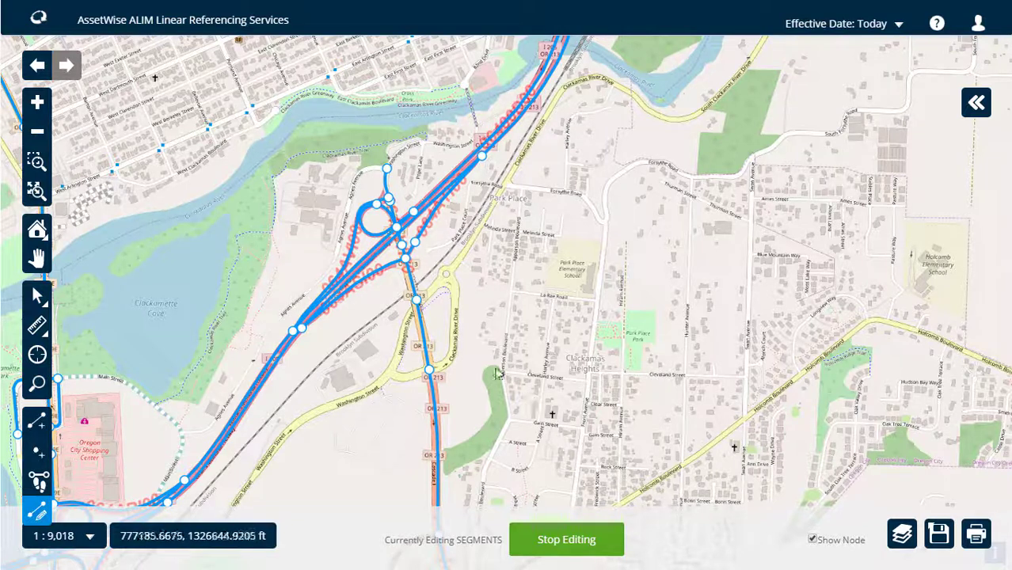
- Reshape the OR 213 segment by moving its upper intermediate vertex southwest onto Washington Street, and apply the new shape
{"action": "left_click", "coordinate": [426, 335]}
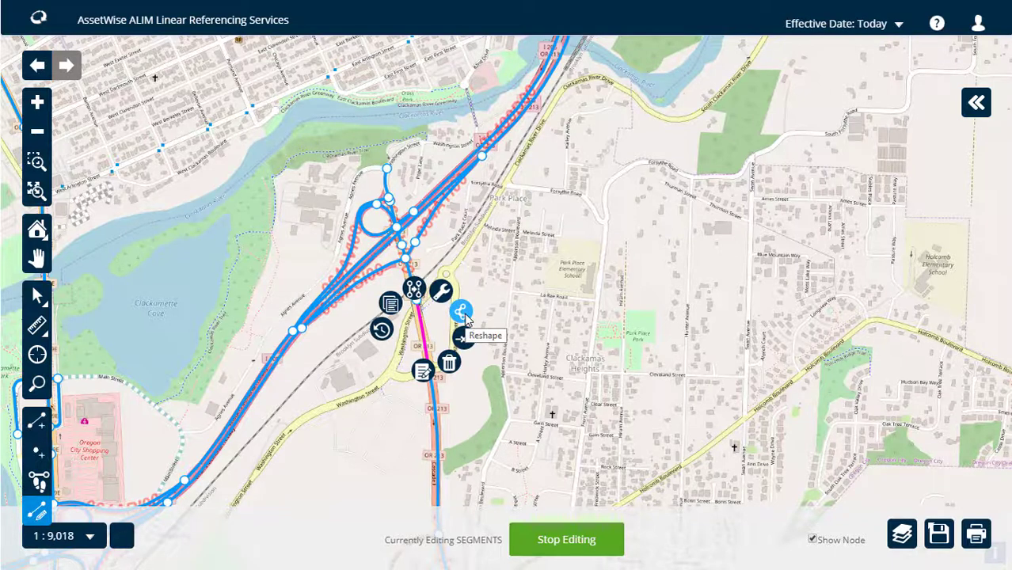
{"action": "left_click", "coordinate": [464, 317]}
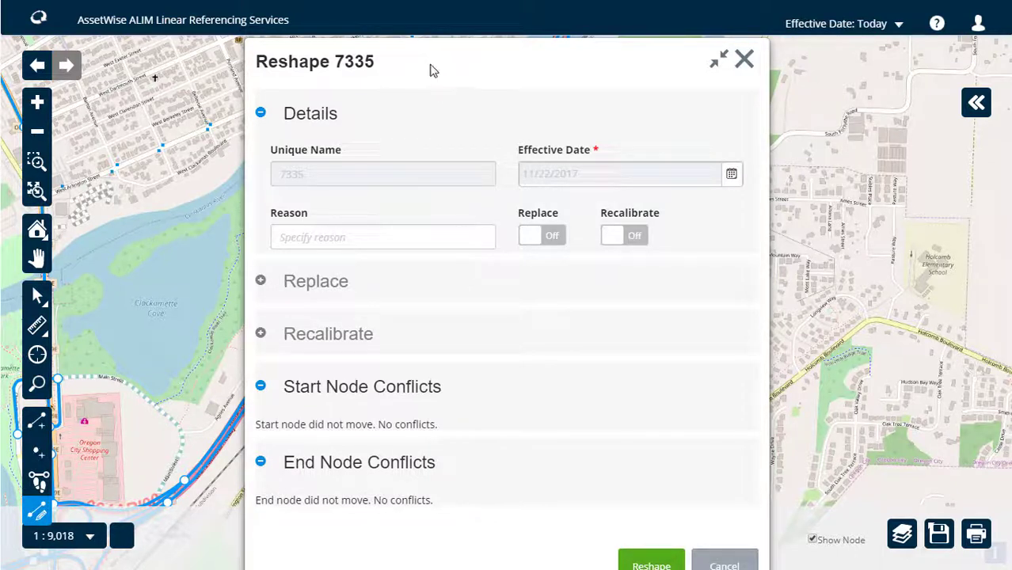
{"action": "left_click_drag", "start_coordinate": [429, 69], "coordinate": [630, 119]}
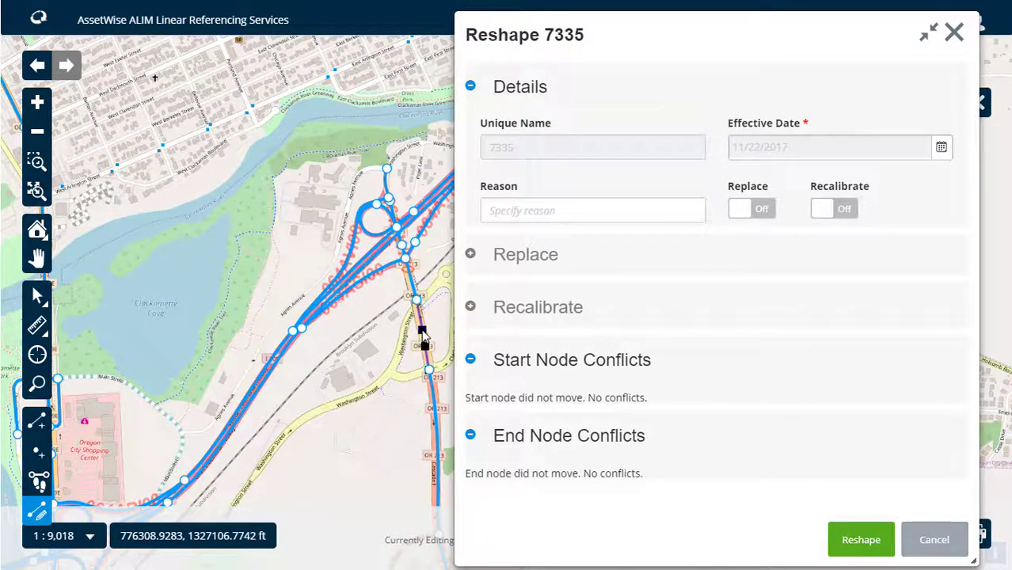
{"action": "left_click_drag", "start_coordinate": [411, 336], "coordinate": [383, 386]}
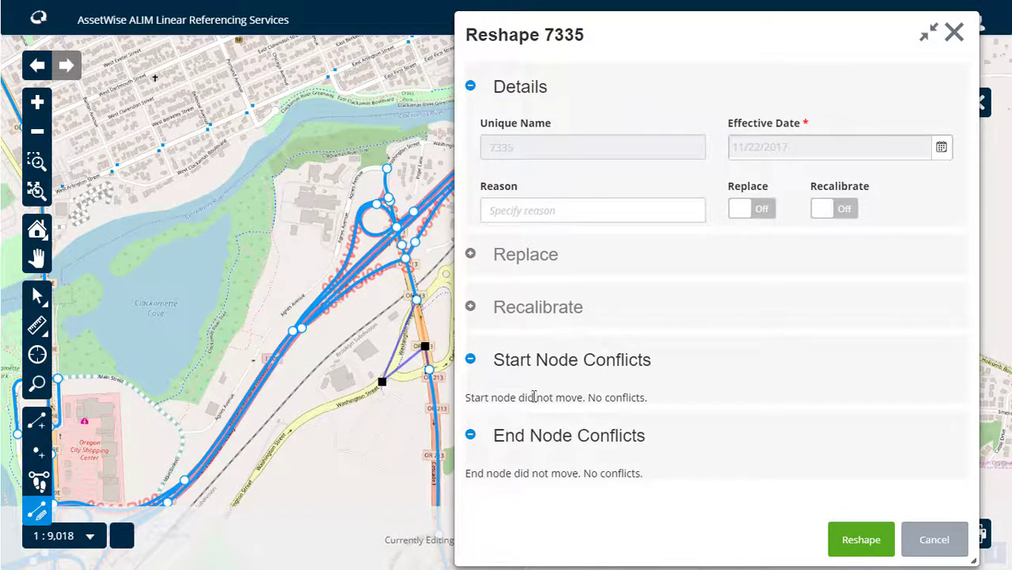
{"action": "left_click", "coordinate": [856, 543]}
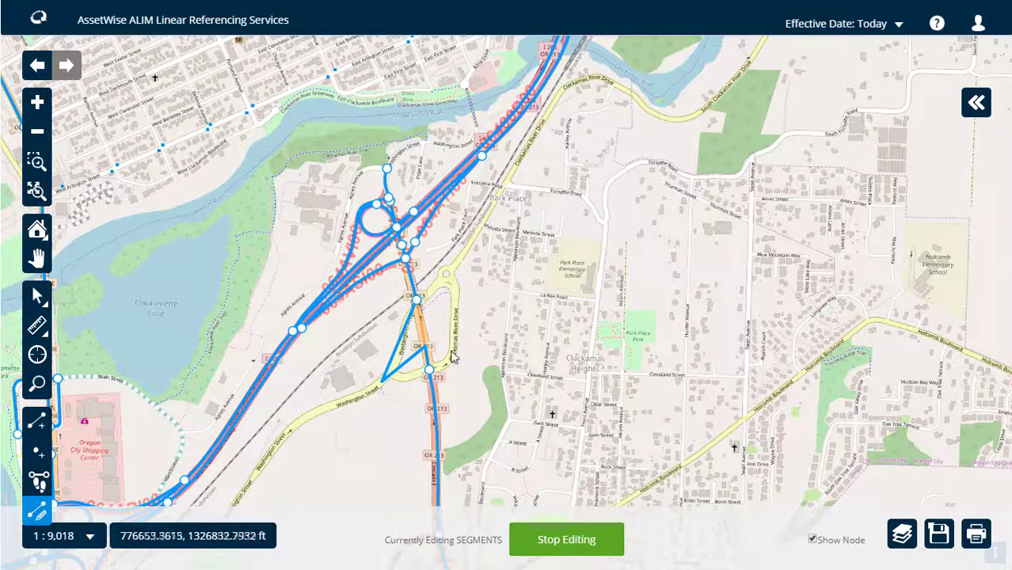
- Examine the editing options offered for the reshaped segment, for it combined with its southern neighbour, for the northern segment, and for nodes
{"action": "left_click", "coordinate": [405, 333]}
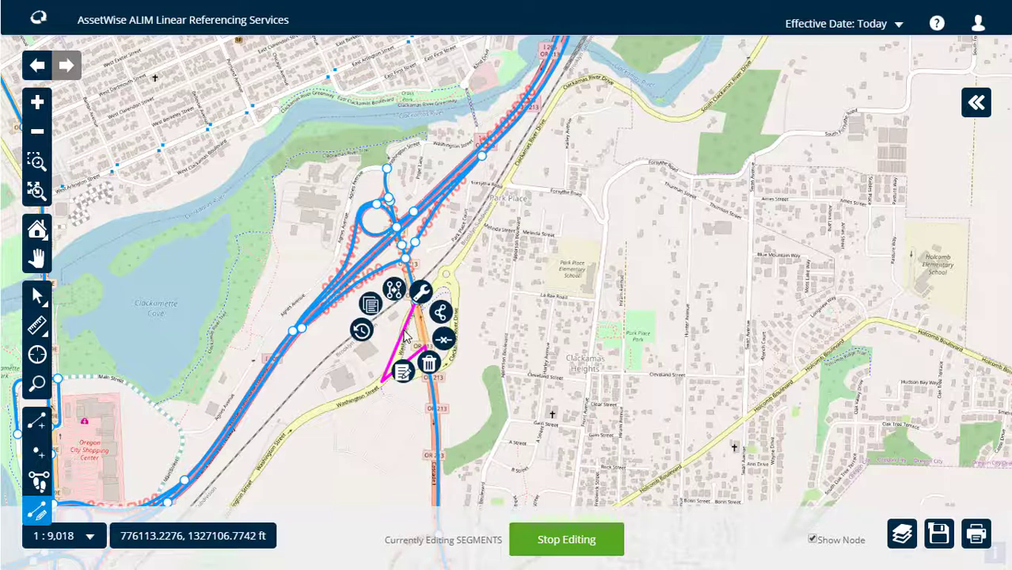
{"action": "left_click", "coordinate": [437, 403]}
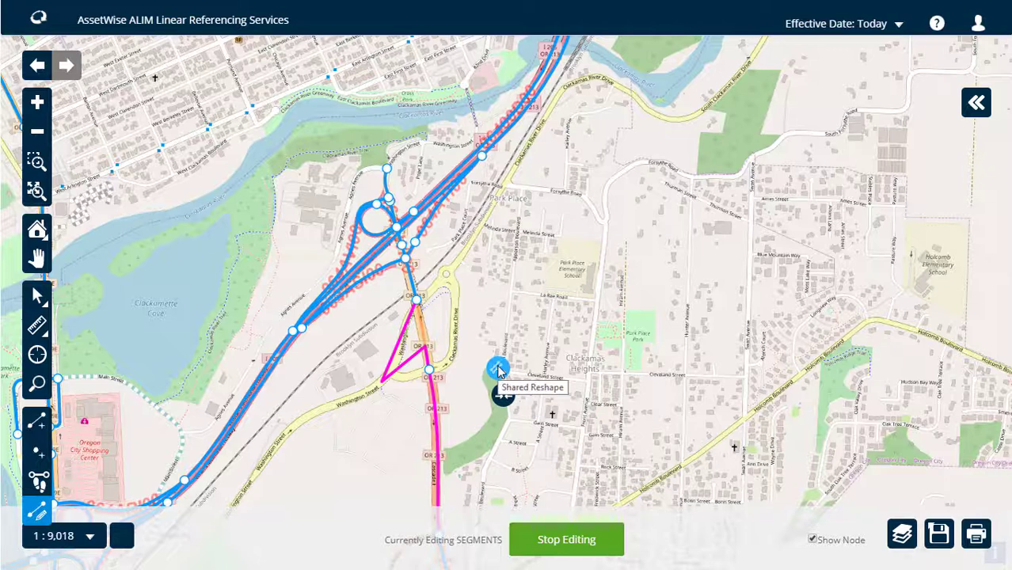
{"action": "left_click", "coordinate": [412, 283]}
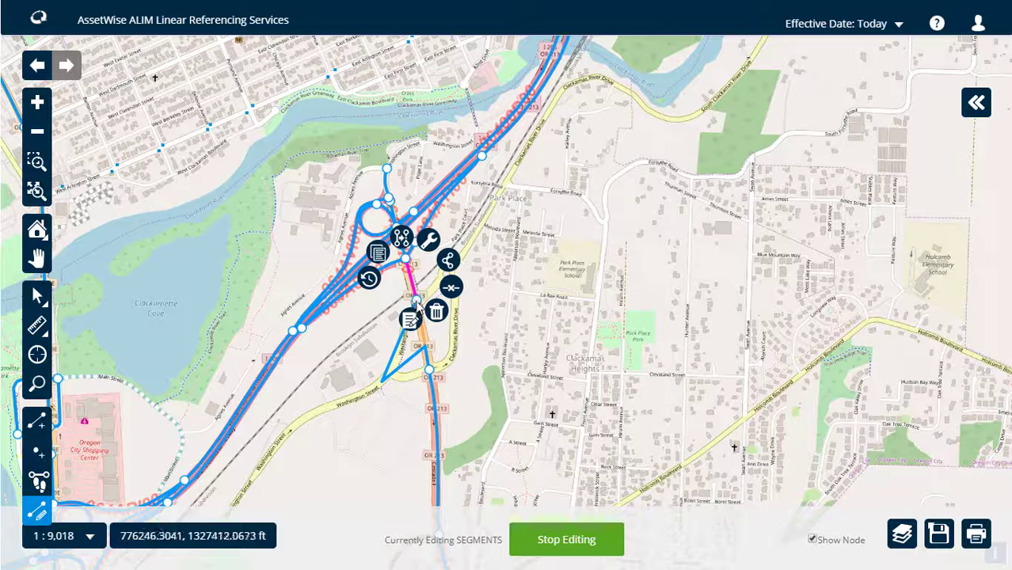
{"action": "left_click", "coordinate": [418, 304]}
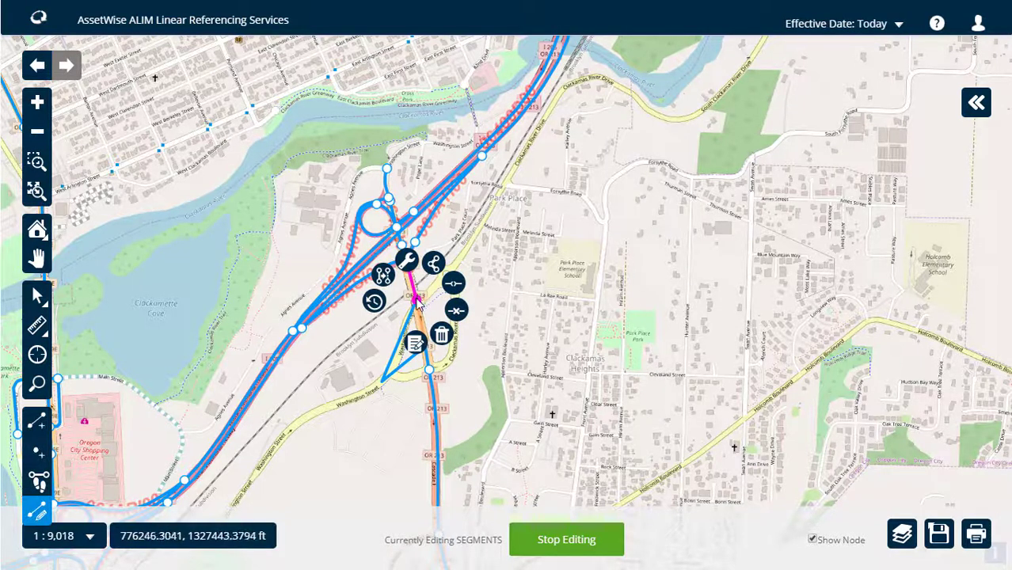
{"action": "left_click", "coordinate": [303, 329]}
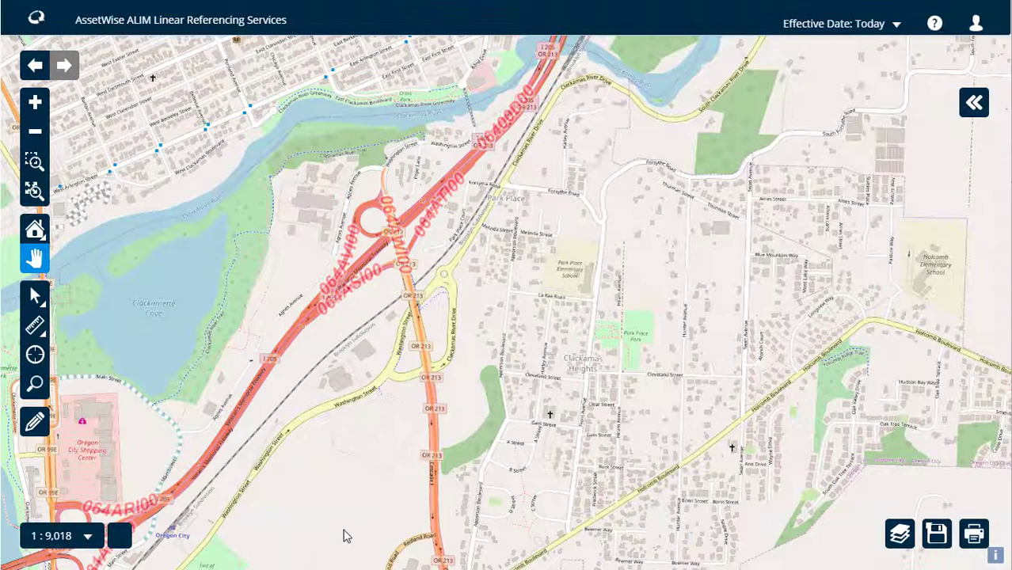
- Start a new editing session on the SEGMENTS layer
{"action": "left_click", "coordinate": [36, 423]}
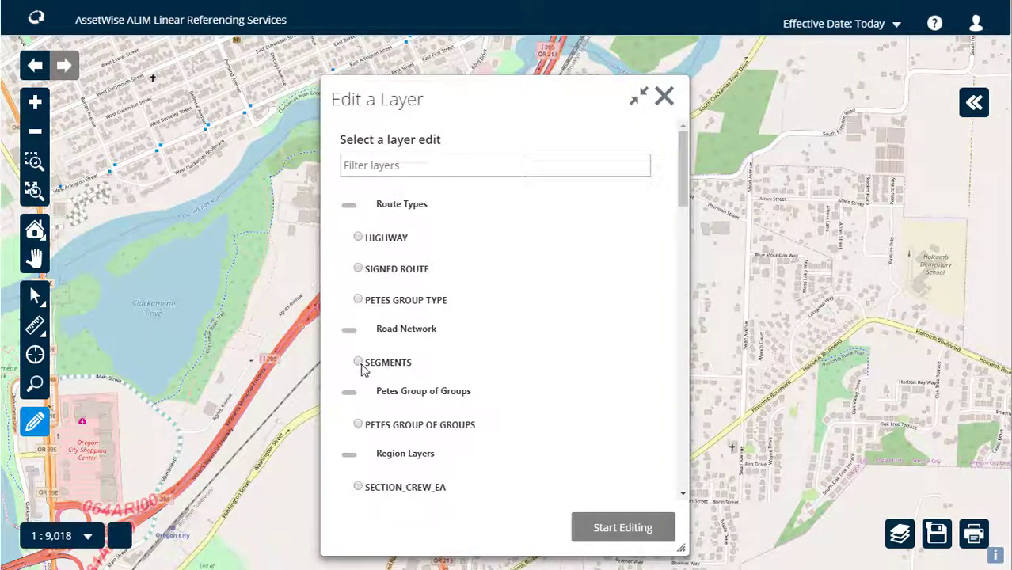
{"action": "left_click", "coordinate": [359, 363]}
{"action": "left_click", "coordinate": [611, 536]}
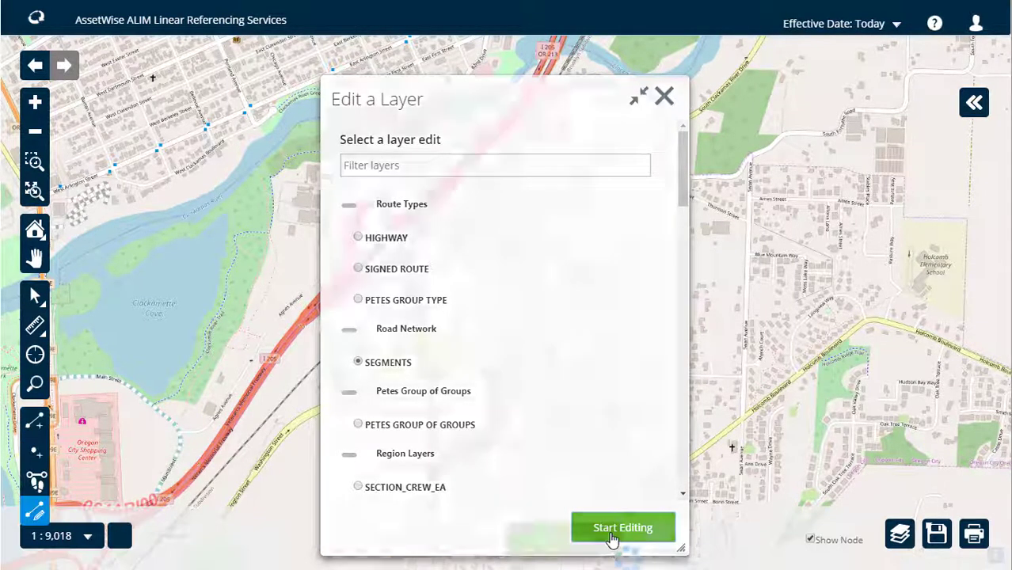
- Create a straight datum about 0.15 miles long along La Rae Road, just south of Park Place Elementary School
{"action": "left_click", "coordinate": [45, 425]}
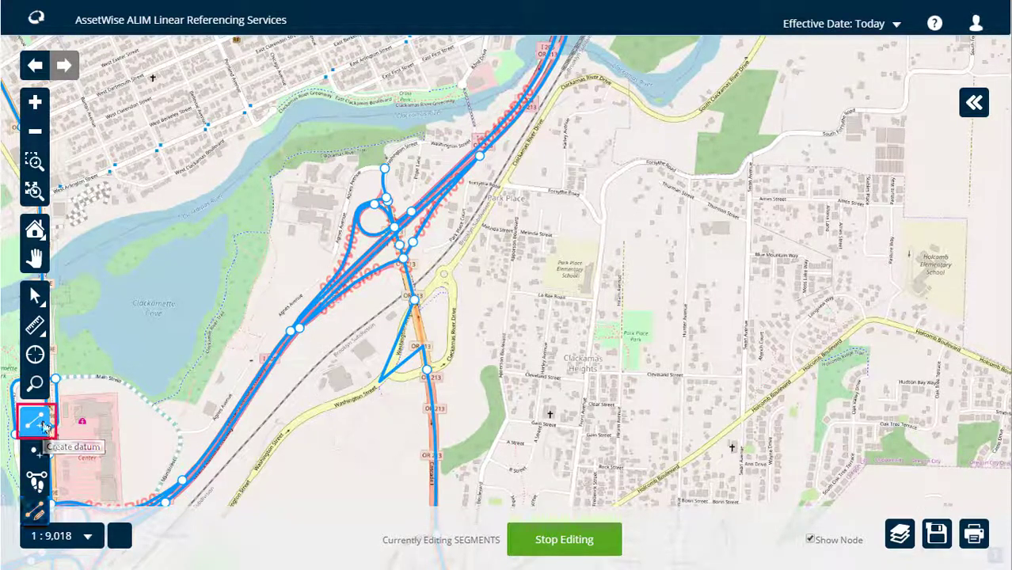
{"action": "left_click", "coordinate": [516, 294]}
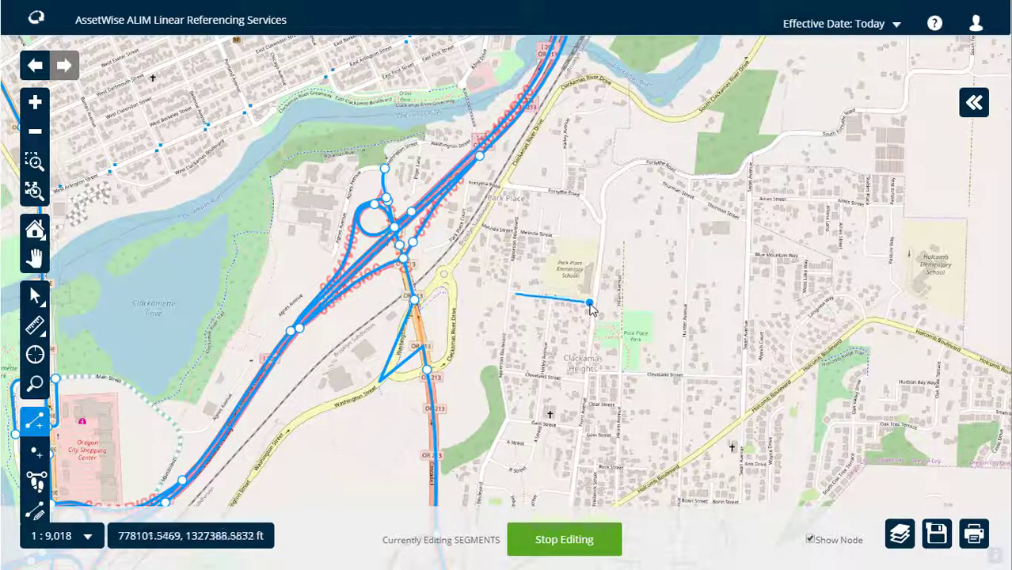
{"action": "double_click", "coordinate": [590, 305]}
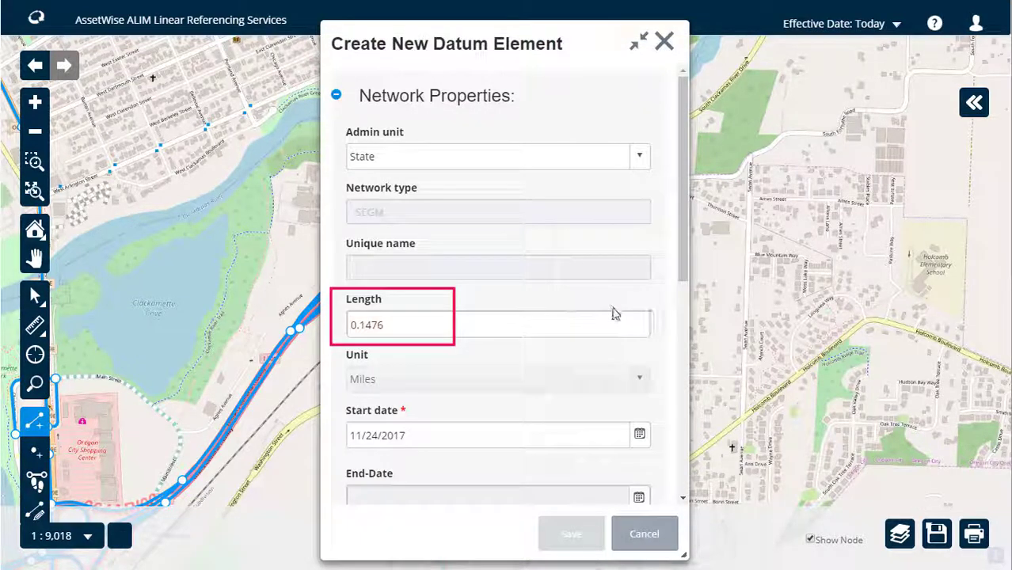
- Enter "High Street" as the description of the new datum element
{"action": "scroll", "coordinate": [686, 299], "scroll_direction": "down", "scroll_amount": 1}
{"action": "scroll", "coordinate": [686, 299], "scroll_direction": "down", "scroll_amount": 4}
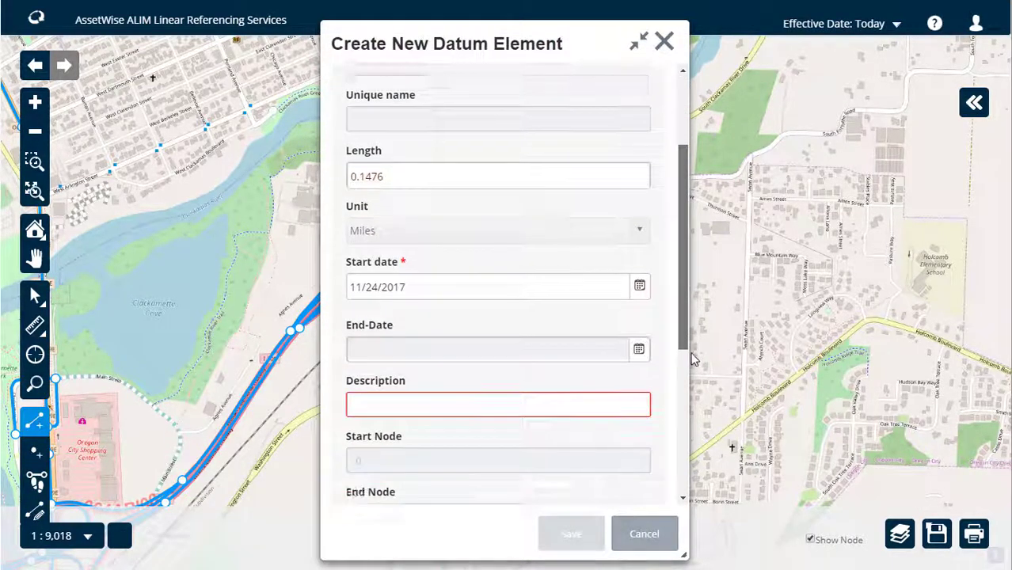
{"action": "left_click", "coordinate": [352, 394]}
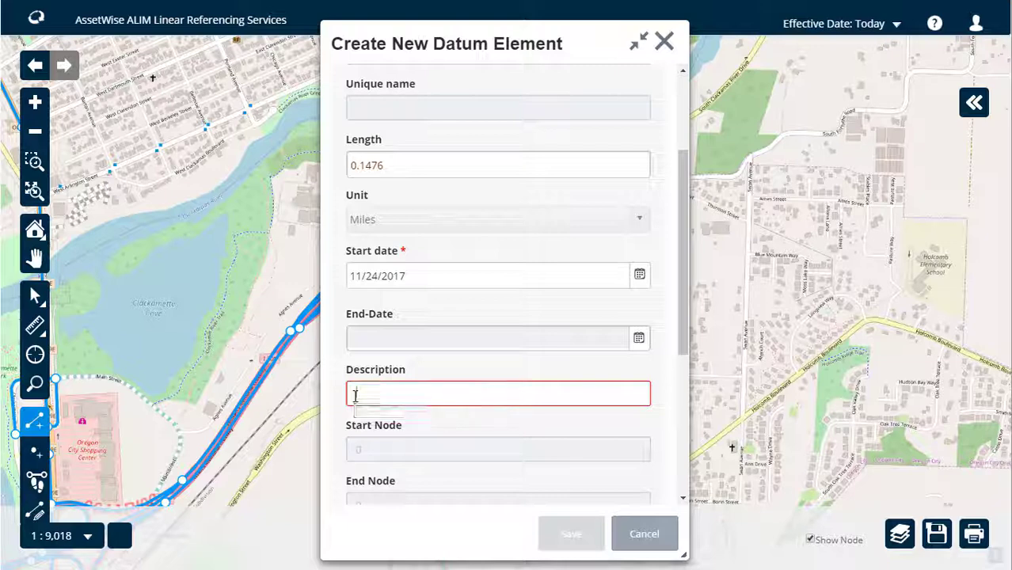
{"action": "type", "text": "High Stre"}
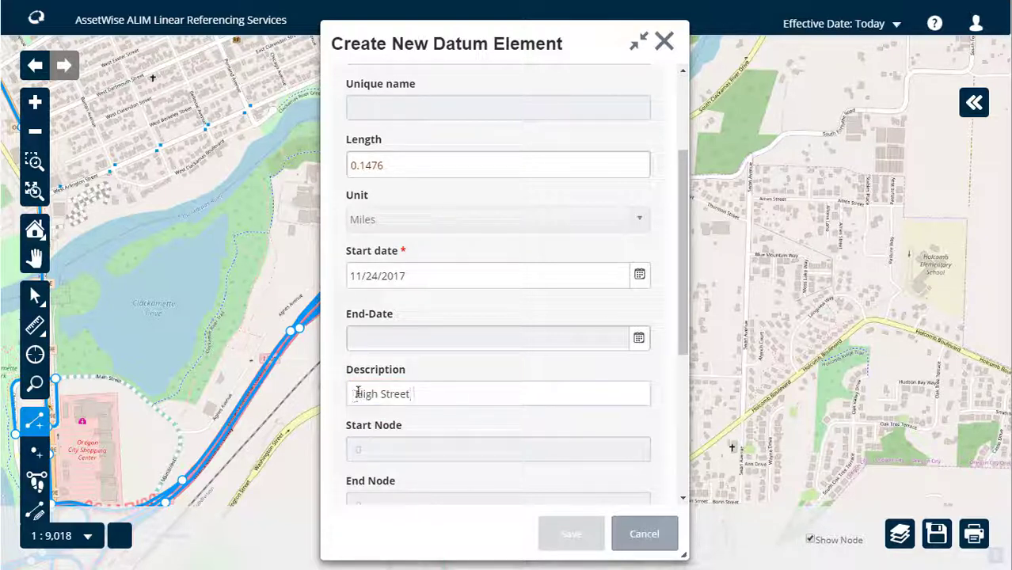
{"action": "type", "text": "et"}
- Assign the new datum to highway 001AFI00 - PORT OF ENTRY CONN. NO. 1, save it, and stop editing
{"action": "scroll", "coordinate": [686, 327], "scroll_direction": "down", "scroll_amount": 3}
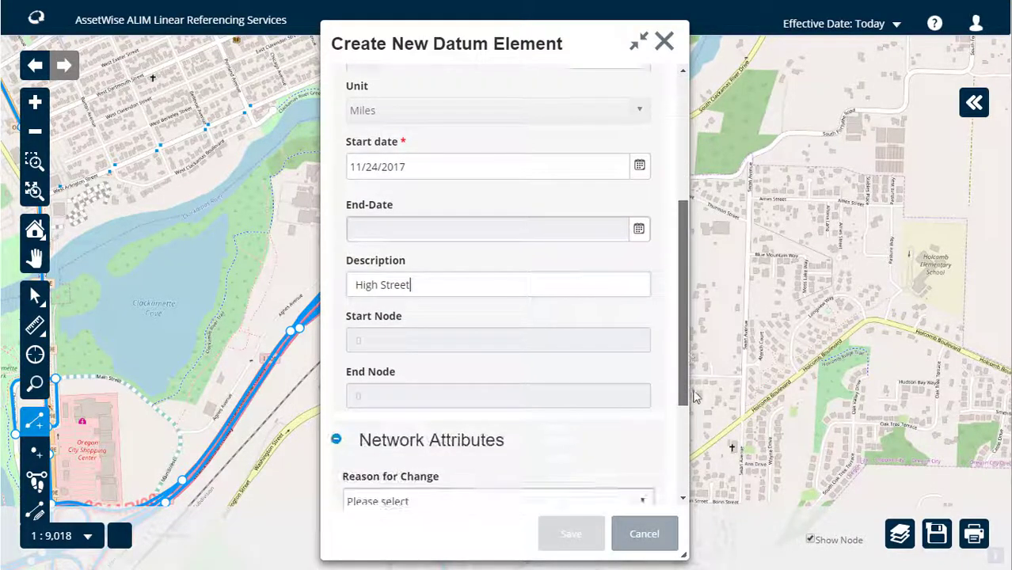
{"action": "scroll", "coordinate": [694, 394], "scroll_direction": "down", "scroll_amount": 5}
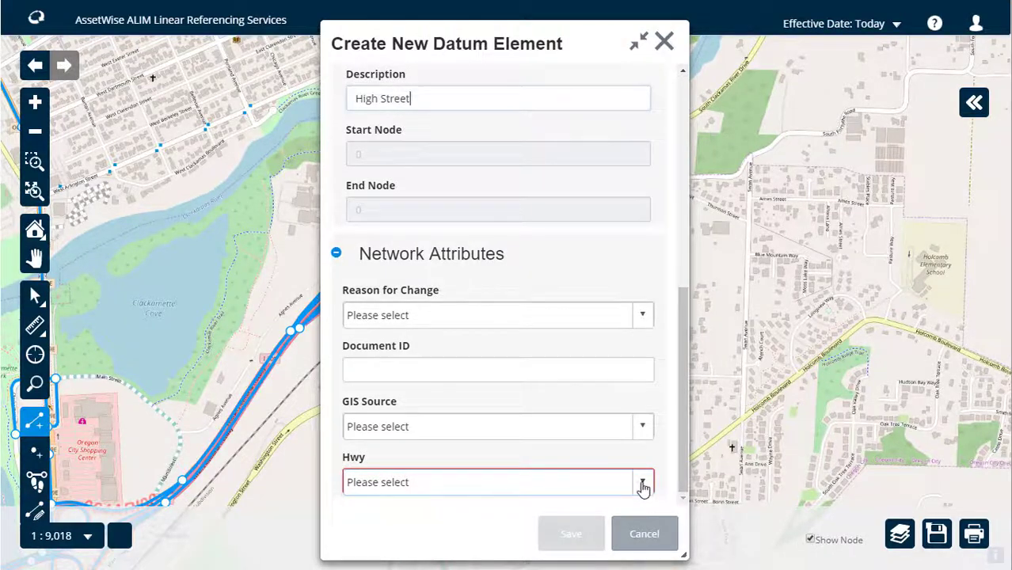
{"action": "left_click", "coordinate": [642, 484]}
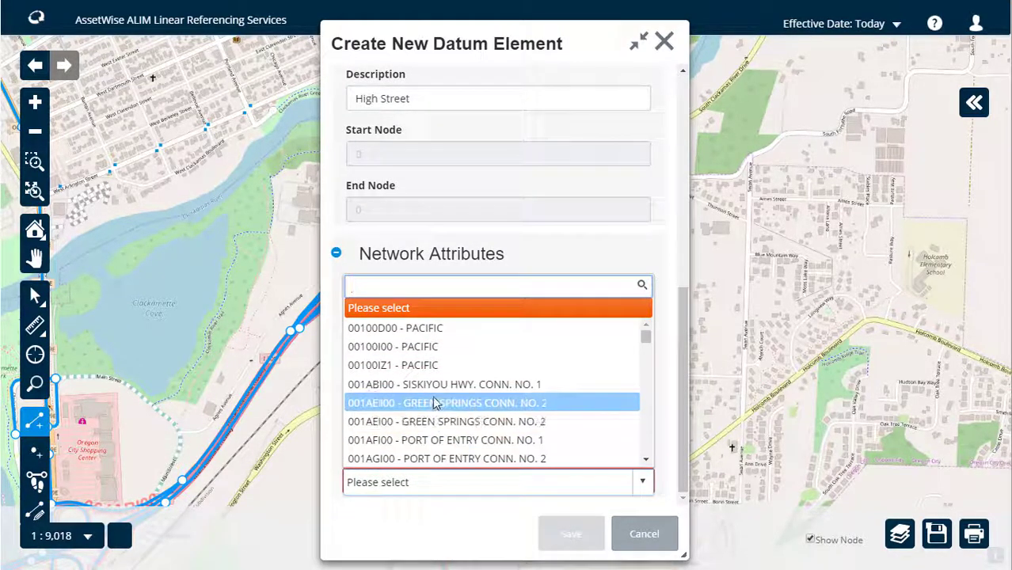
{"action": "left_click", "coordinate": [440, 442]}
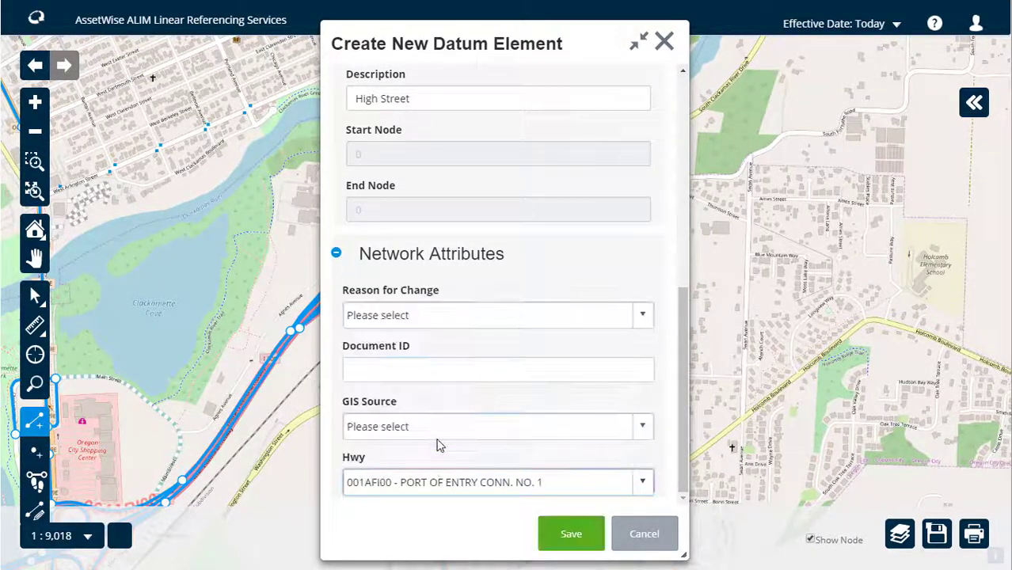
{"action": "left_click", "coordinate": [566, 540]}
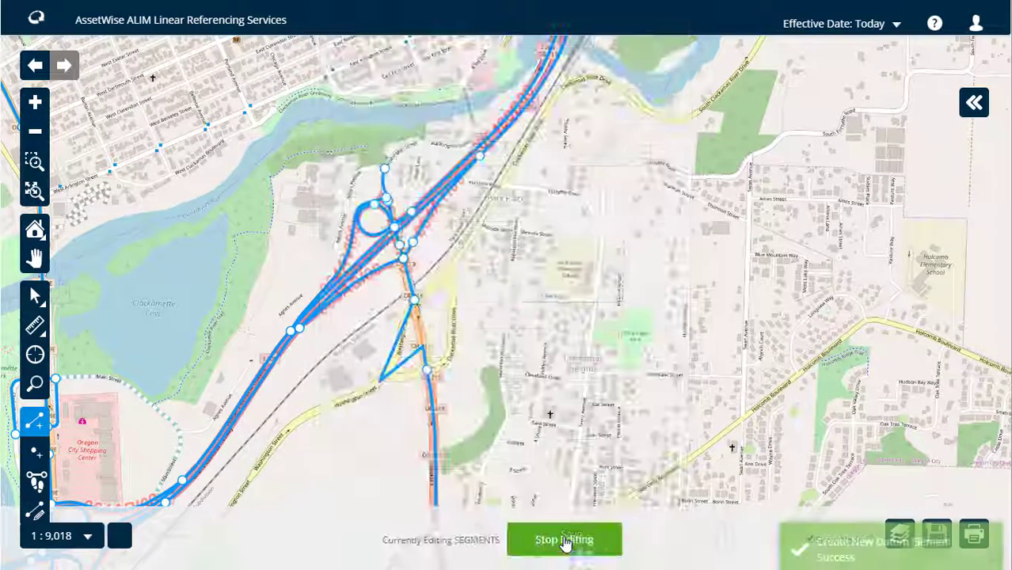
{"action": "left_click", "coordinate": [565, 540]}
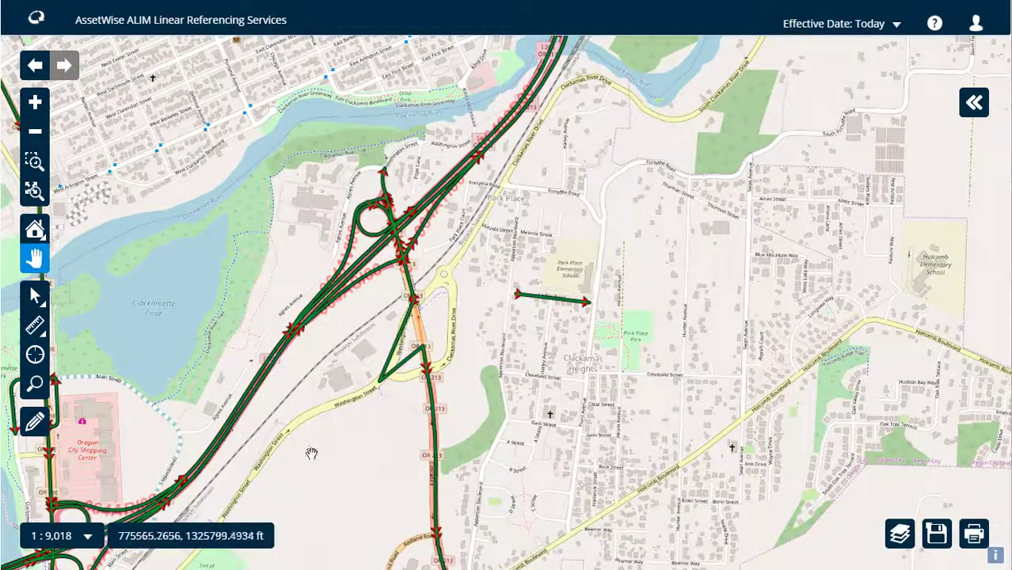
- Begin another editing session on the SEGMENTS layer of the road network
{"action": "left_click", "coordinate": [35, 421]}
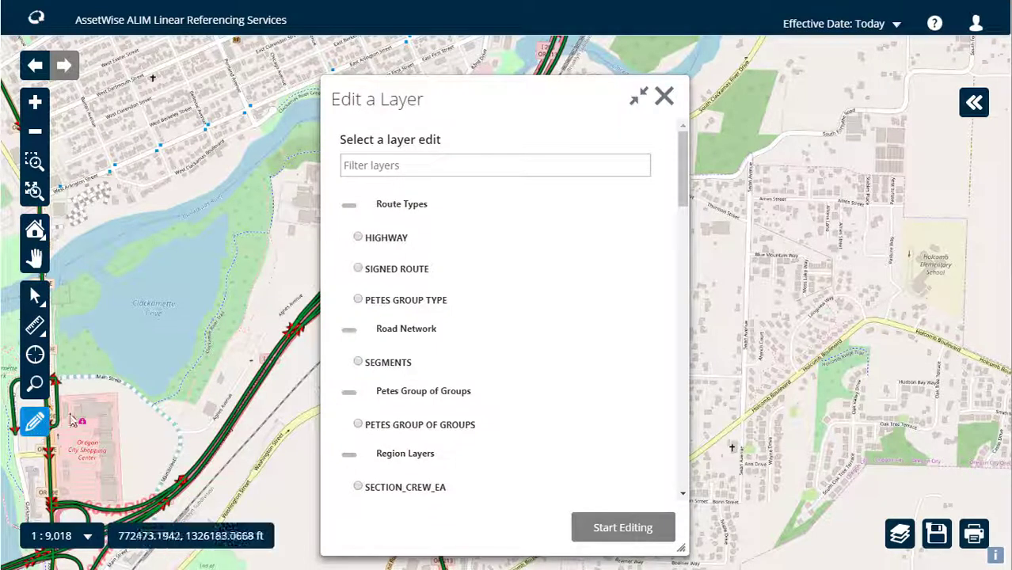
{"action": "left_click", "coordinate": [358, 362]}
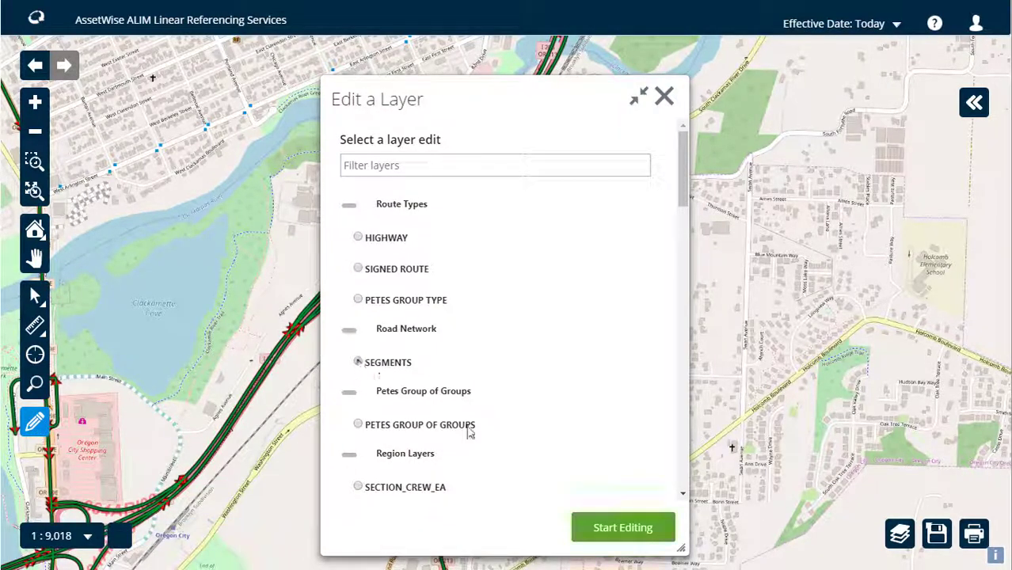
{"action": "left_click", "coordinate": [622, 531]}
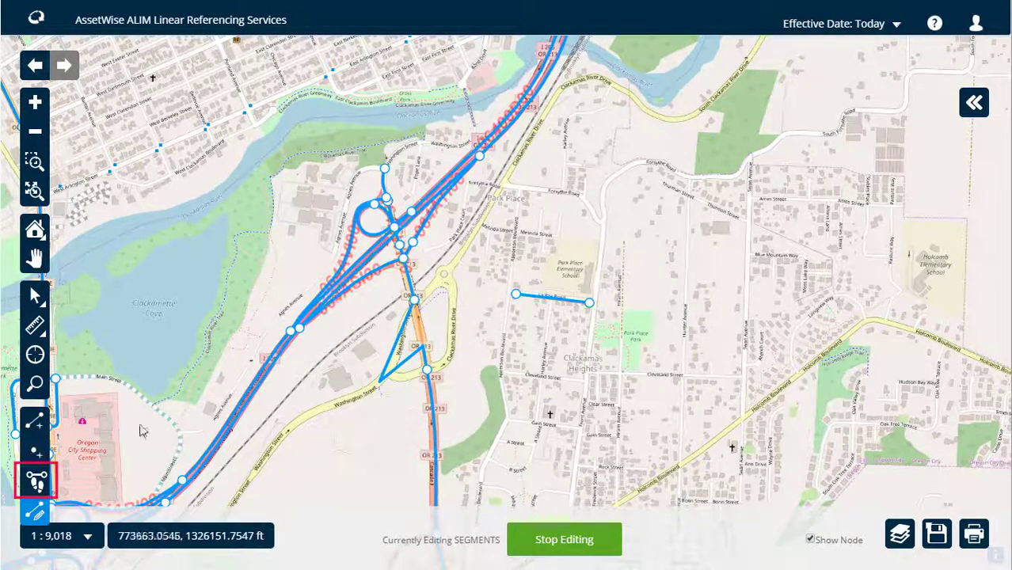
- Trace highway 06400I00, picked from the elements in an area drawn around the interchange and OR 213
{"action": "left_click", "coordinate": [35, 482]}
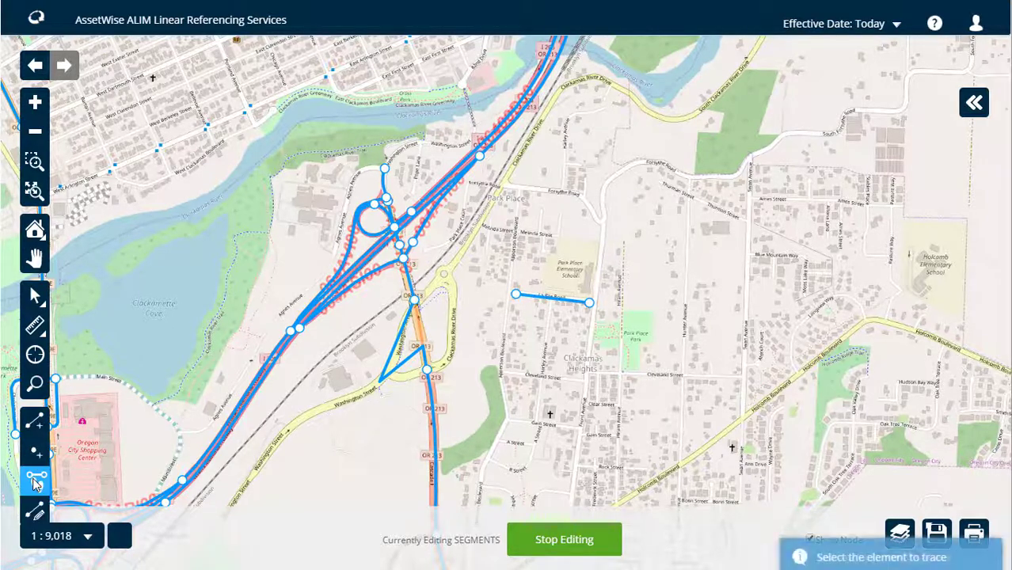
{"action": "mouse_move", "coordinate": [315, 263]}
{"action": "left_mouse_down"}
{"action": "mouse_move", "coordinate": [364, 327]}
{"action": "mouse_move", "coordinate": [463, 407]}
{"action": "left_mouse_up"}
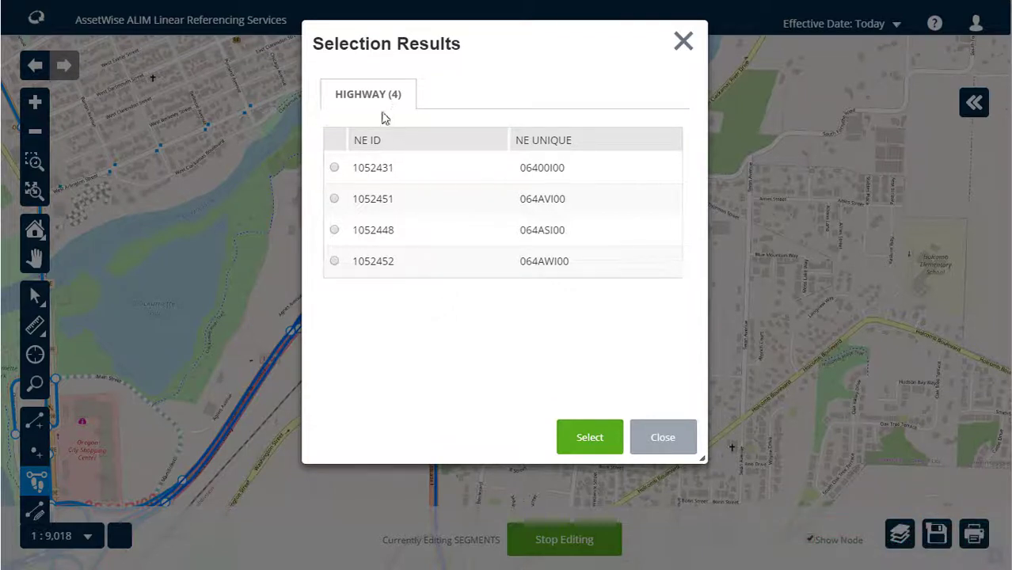
{"action": "left_click", "coordinate": [334, 168]}
{"action": "left_click", "coordinate": [589, 436]}
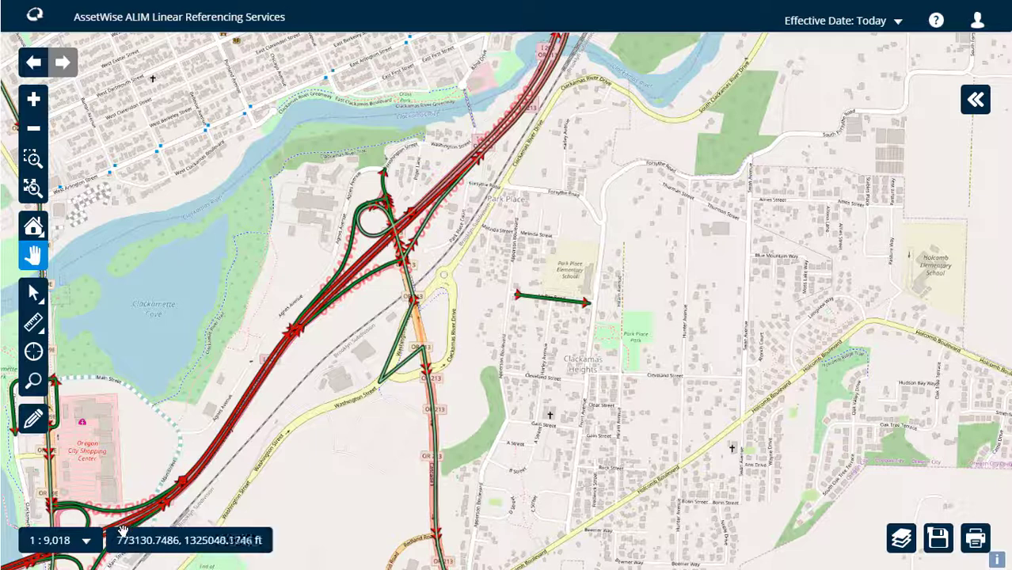
- Start editing the SIGNED ROUTE layer and open the OR 213 route's group properties and its member list
{"action": "left_click", "coordinate": [40, 424]}
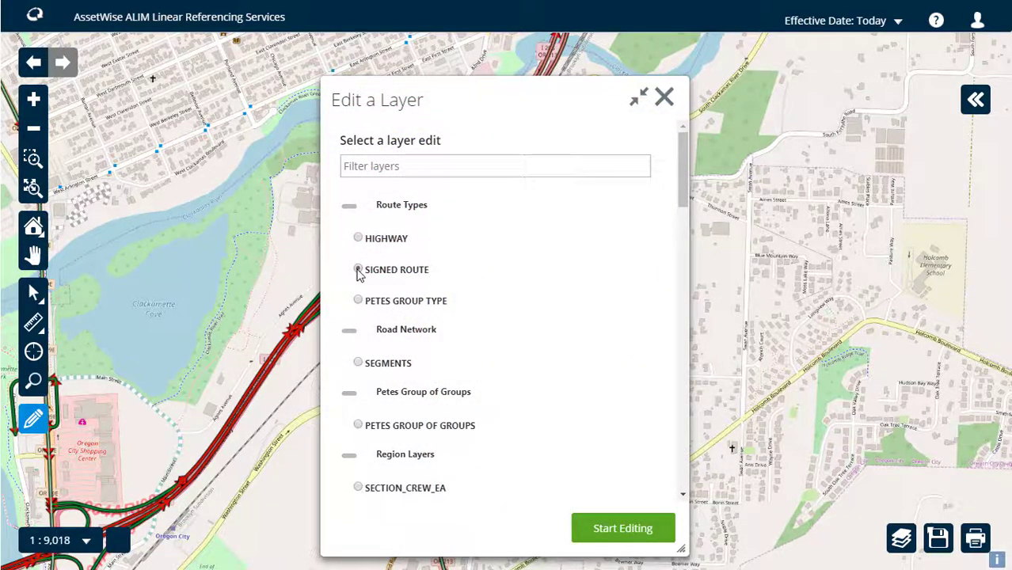
{"action": "left_click", "coordinate": [602, 528]}
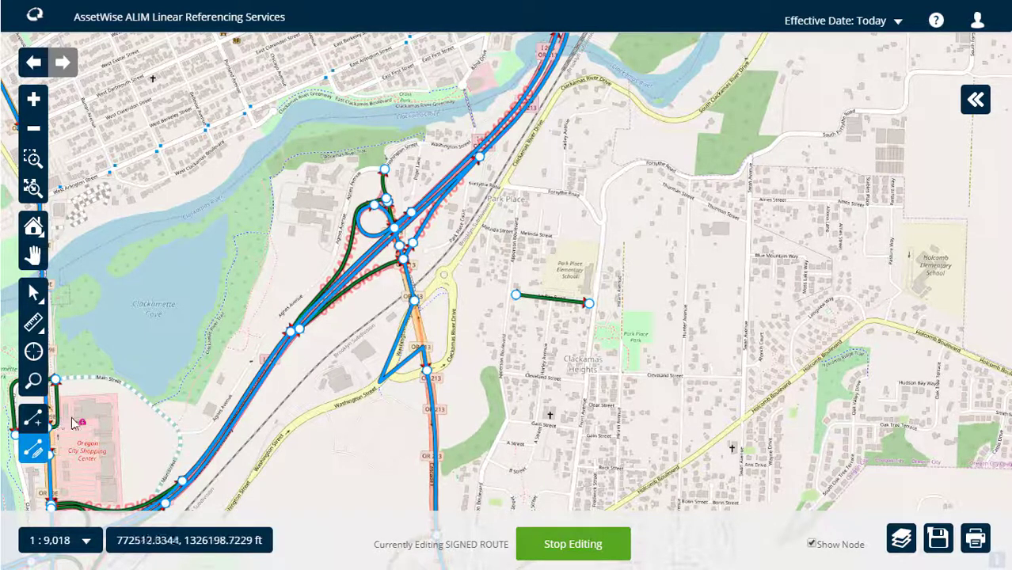
{"action": "left_click", "coordinate": [401, 345]}
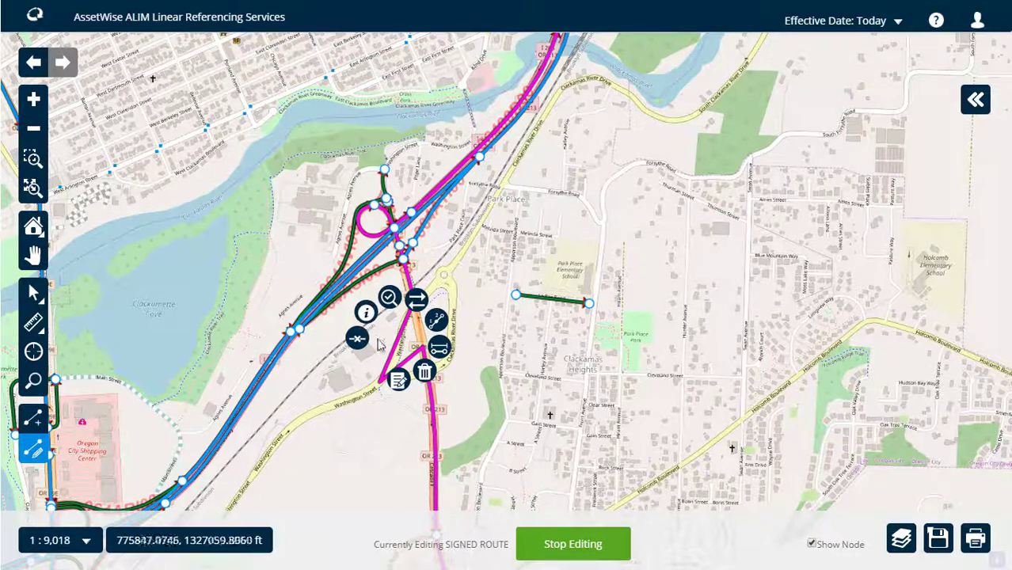
{"action": "left_click", "coordinate": [398, 382]}
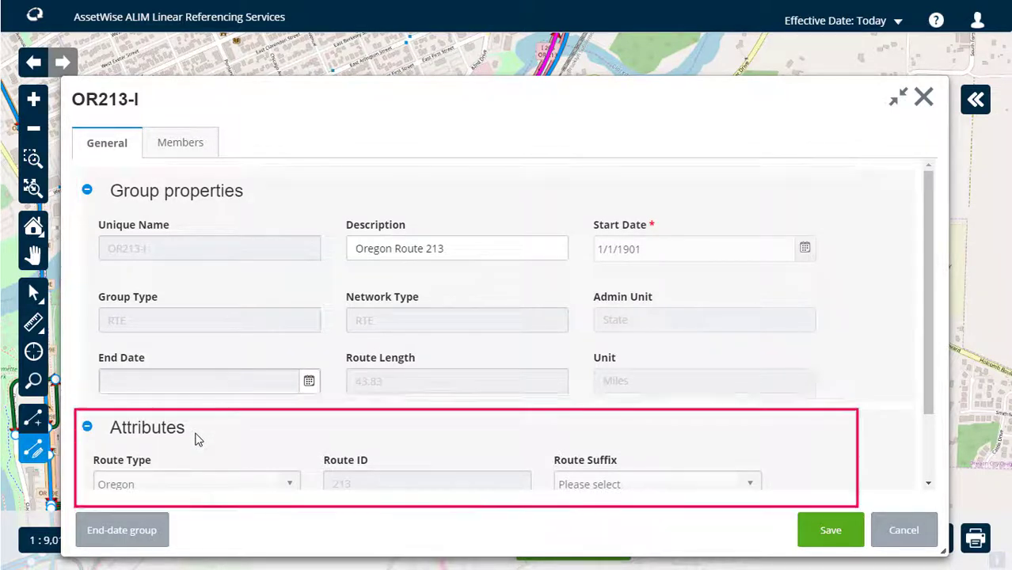
{"action": "left_click", "coordinate": [207, 153]}
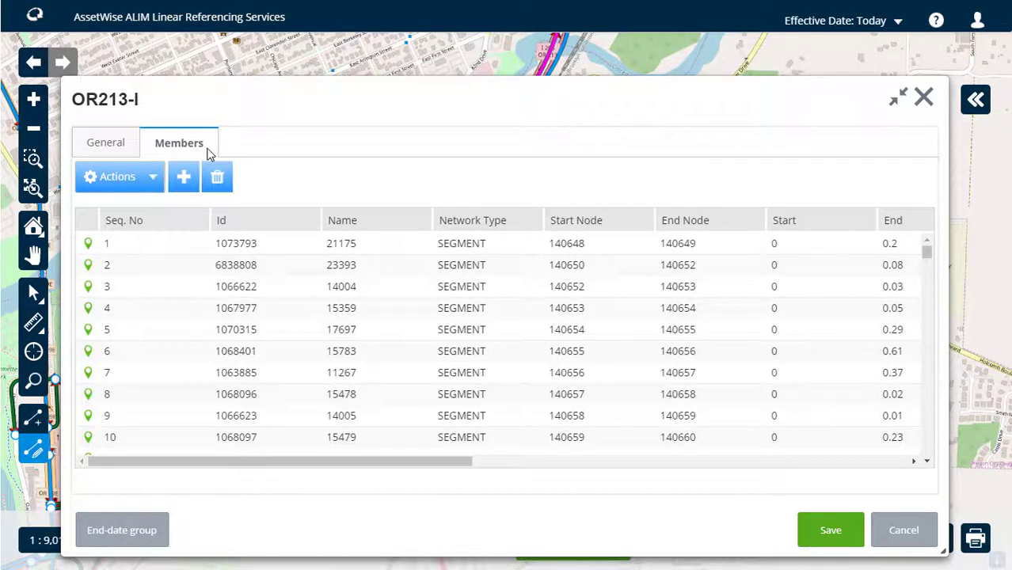
- Examine the actions offered for the OR213-I route with no member selected and with its first member selected, and close without saving
{"action": "left_click", "coordinate": [109, 181]}
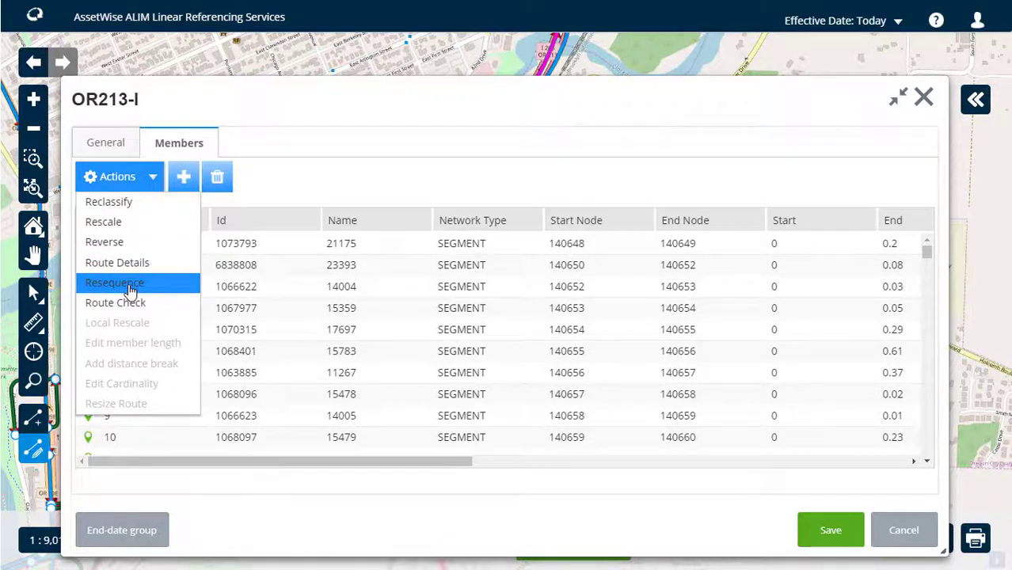
{"action": "left_click", "coordinate": [192, 282]}
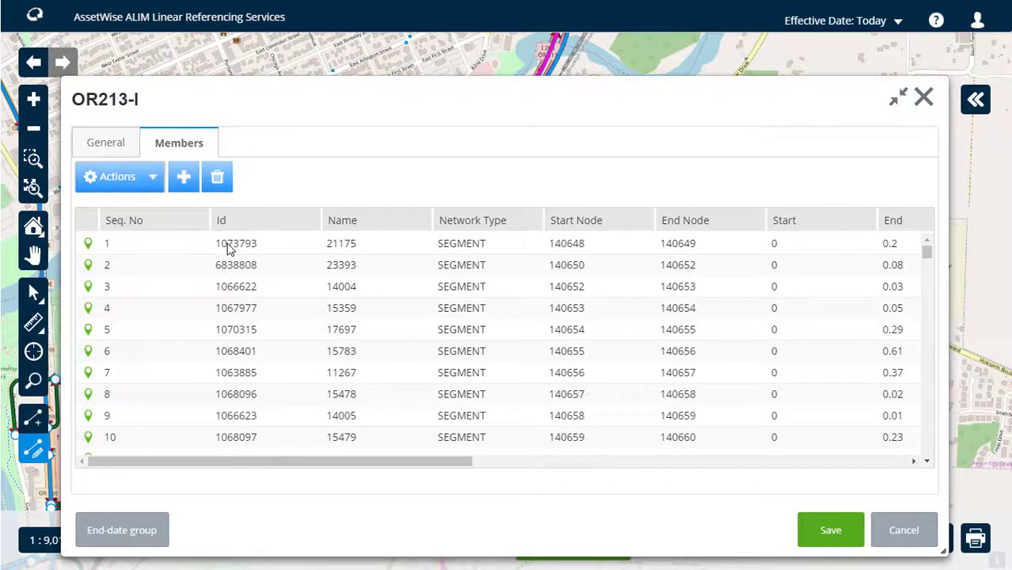
{"action": "left_click", "coordinate": [154, 178]}
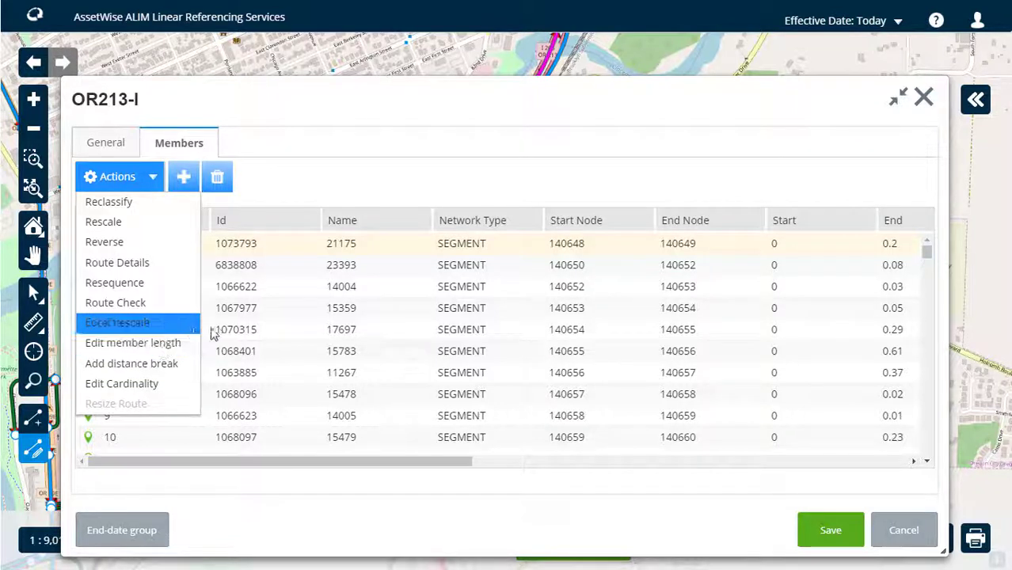
{"action": "left_click", "coordinate": [903, 532]}
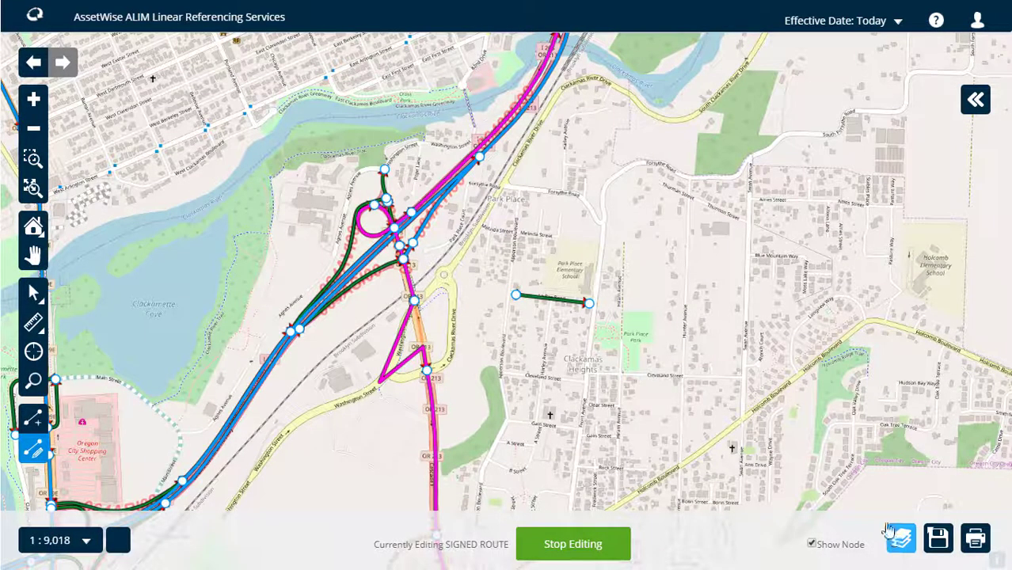
- Review the OR213-I route's offset and length details, and stop editing the SIGNED ROUTE layer
{"action": "left_click", "coordinate": [400, 339]}
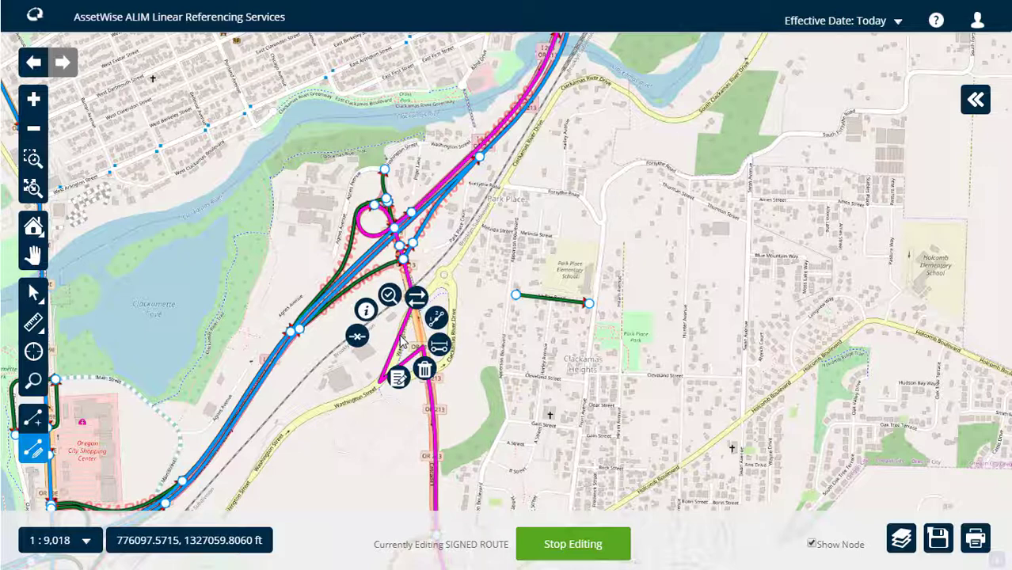
{"action": "left_click", "coordinate": [367, 311]}
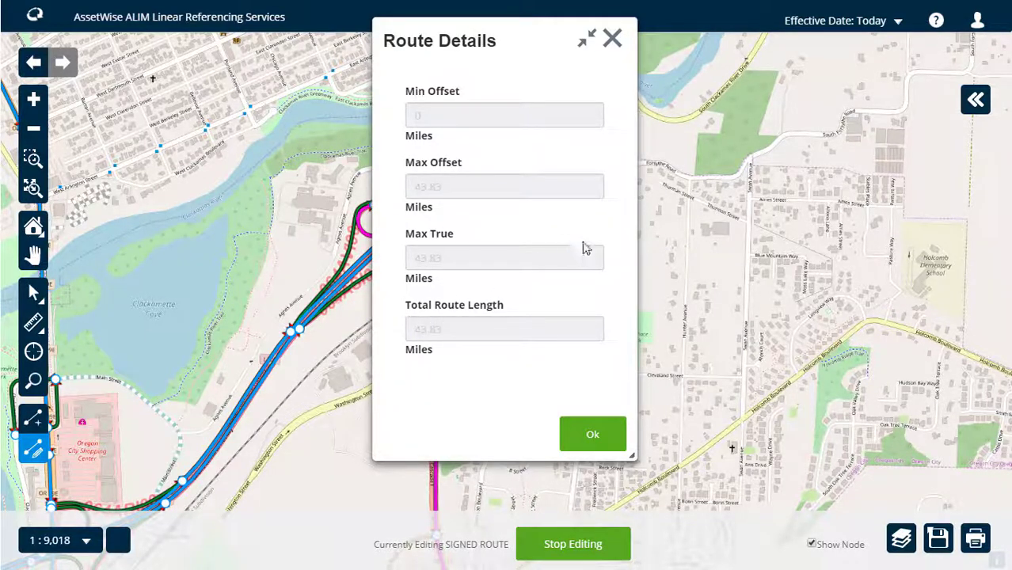
{"action": "left_click", "coordinate": [594, 435]}
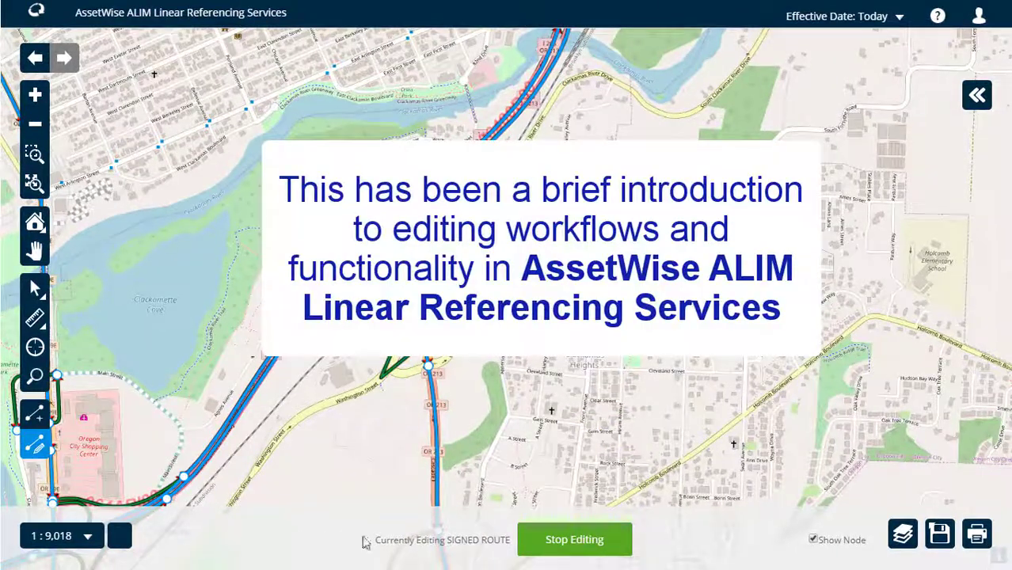
{"action": "left_click", "coordinate": [535, 544]}
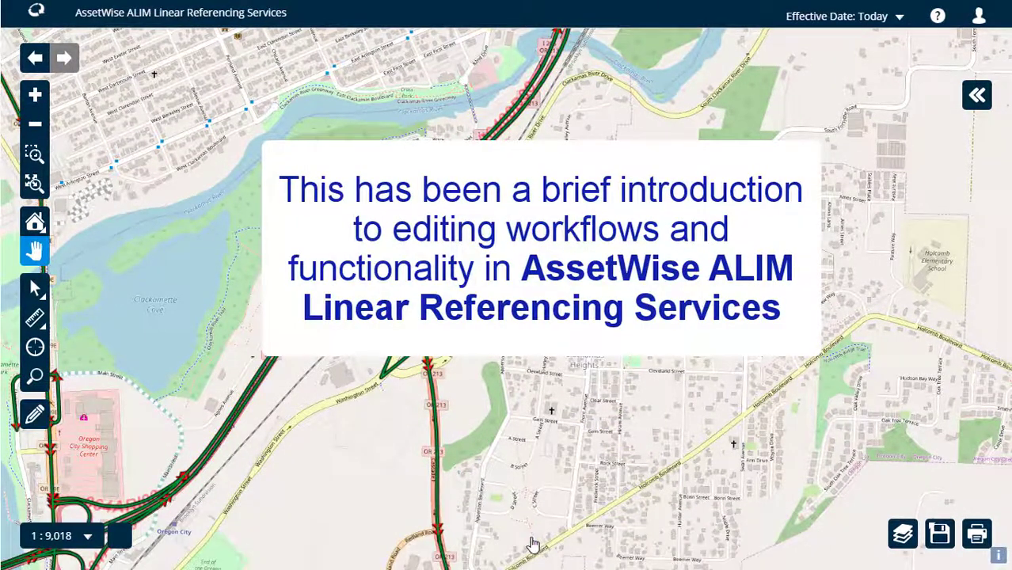